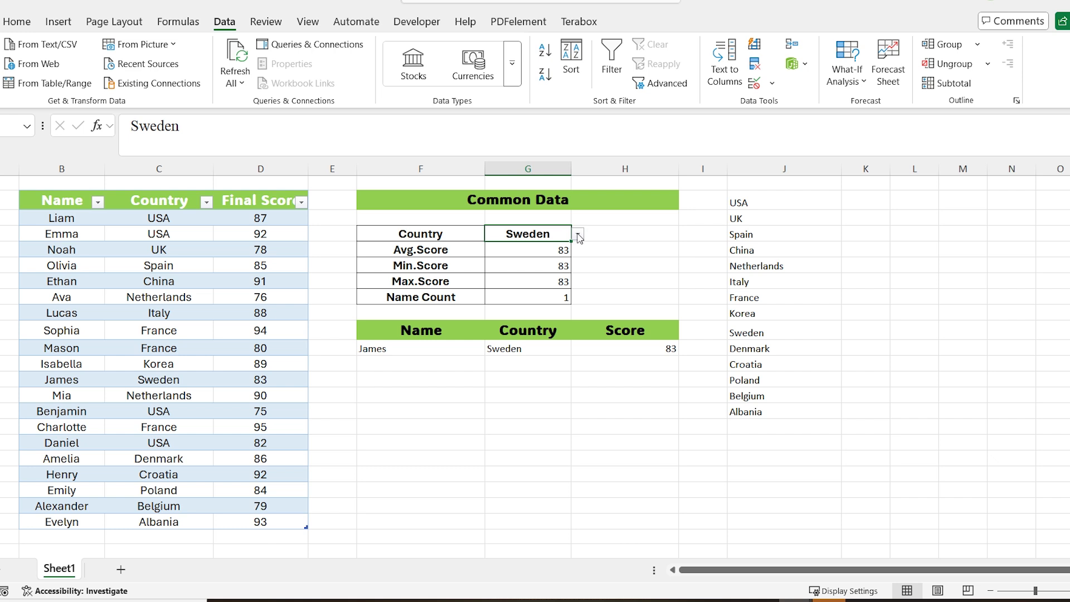
# - Look through the country choices offered for the Country cell in the Common Data block
pyautogui.click(579, 235)
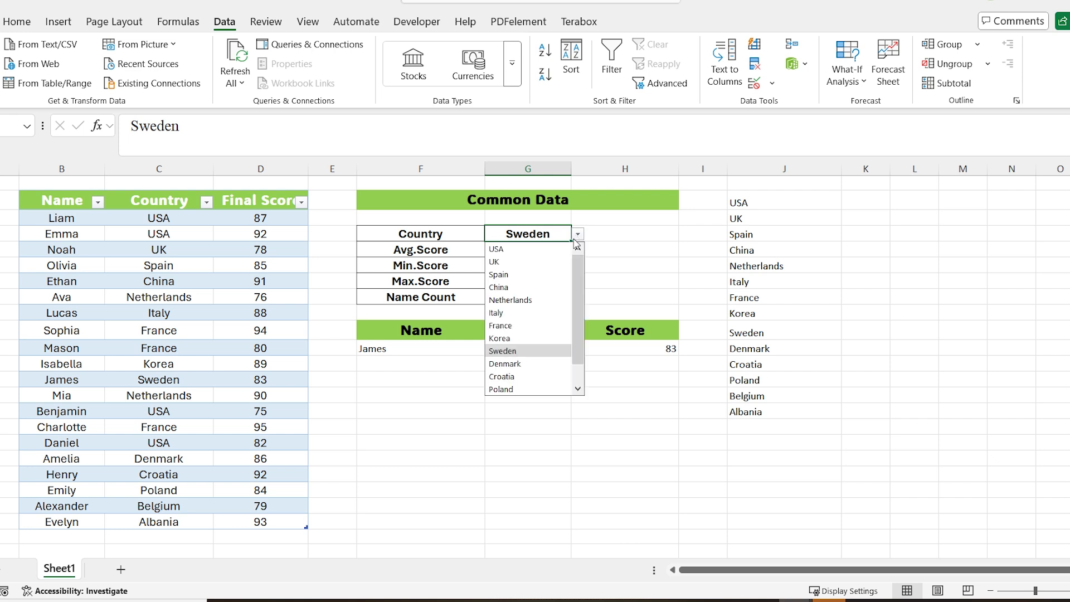
pyautogui.scroll(-1, 552, 318)
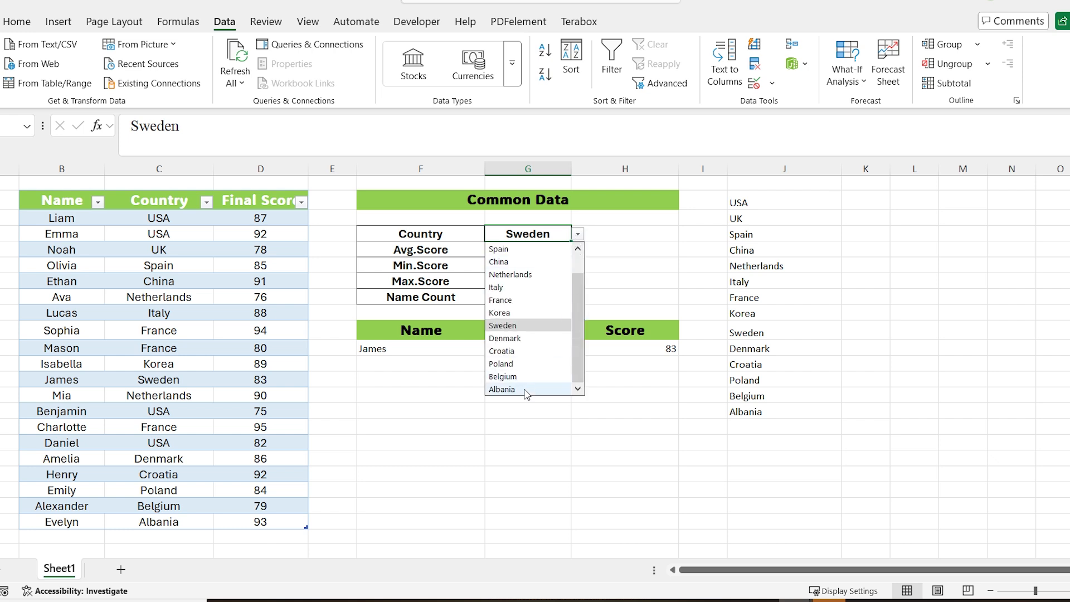
pyautogui.click(596, 600)
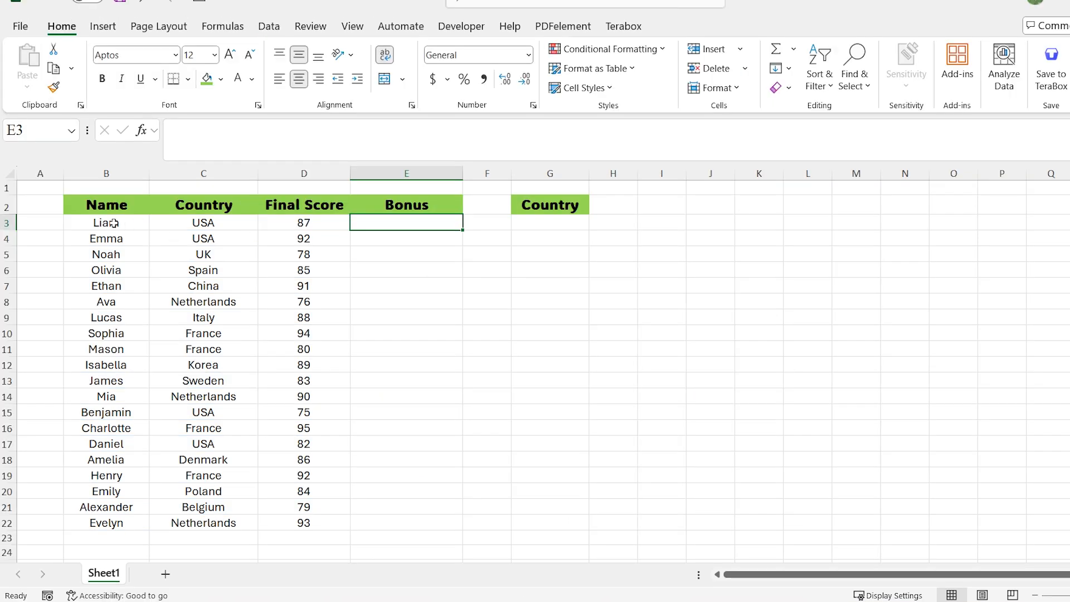
pyautogui.moveTo(115, 223); pyautogui.dragTo(278, 523)
pyautogui.click(311, 266)
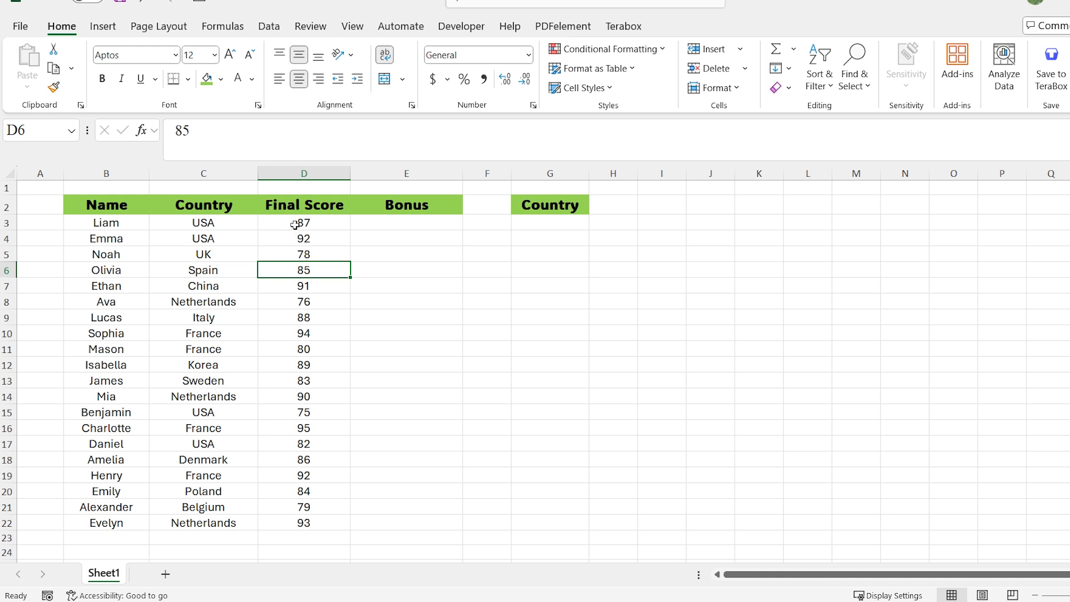
pyautogui.moveTo(295, 224); pyautogui.dragTo(319, 518)
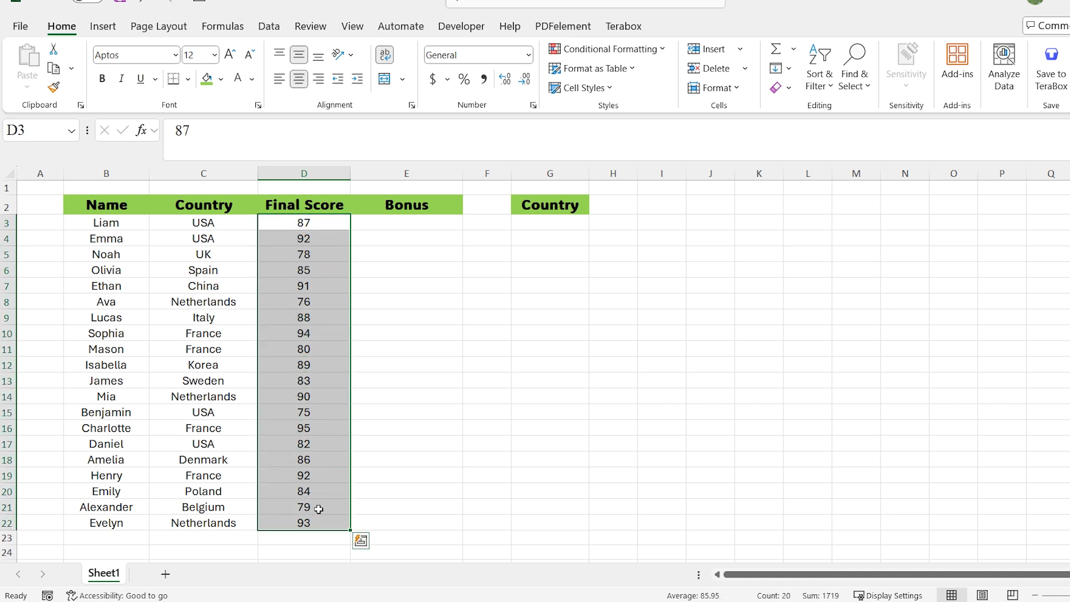
# - Enter =D3+5 in E3 and fill it down the Bonus column to E22
pyautogui.click(410, 221)
pyautogui.write('=')
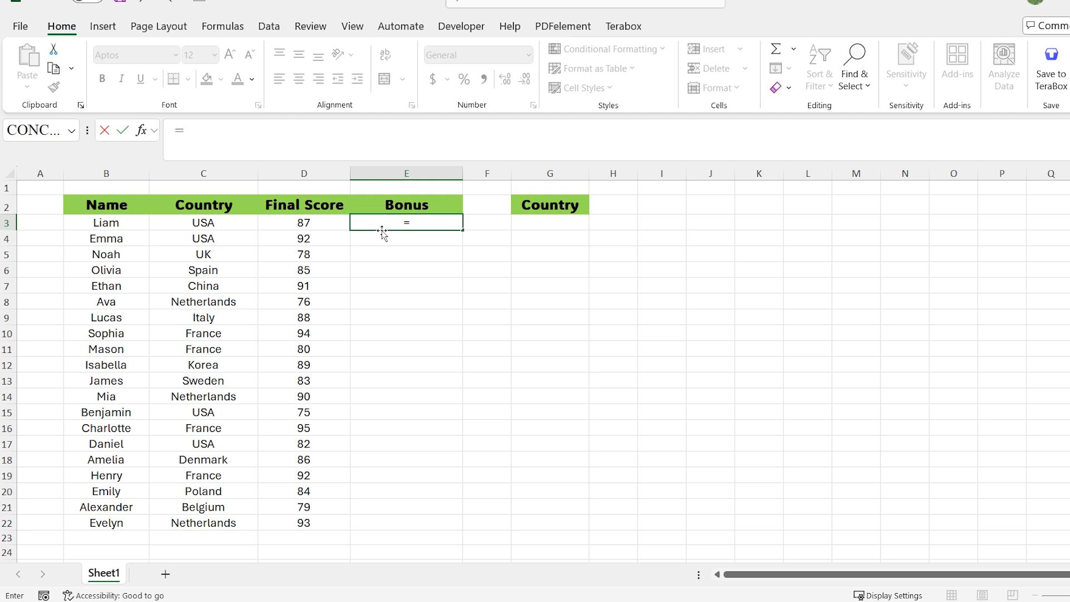
pyautogui.click(307, 223)
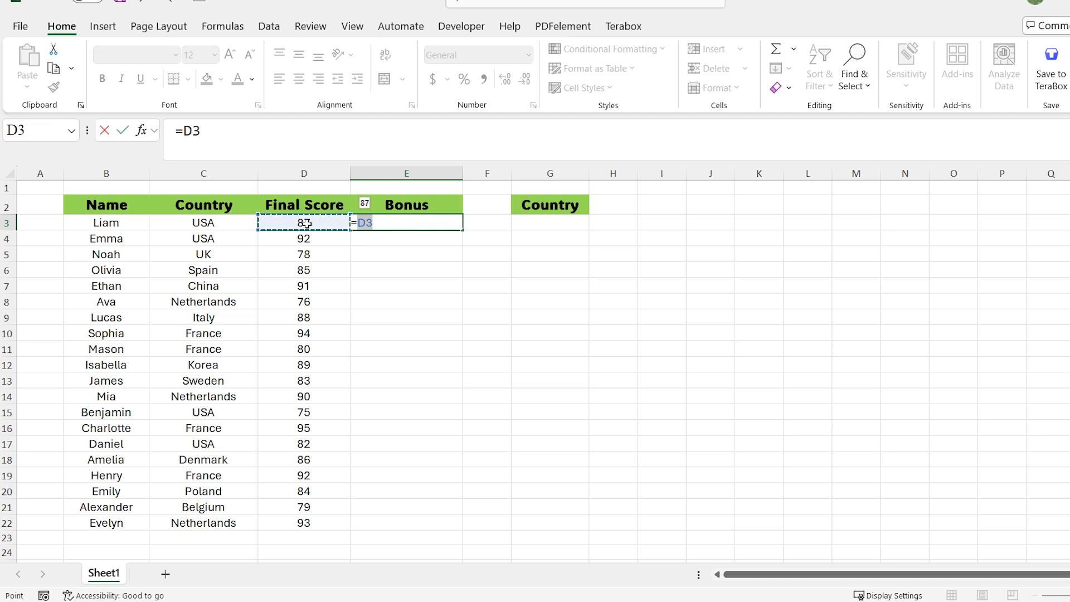
pyautogui.write('+')
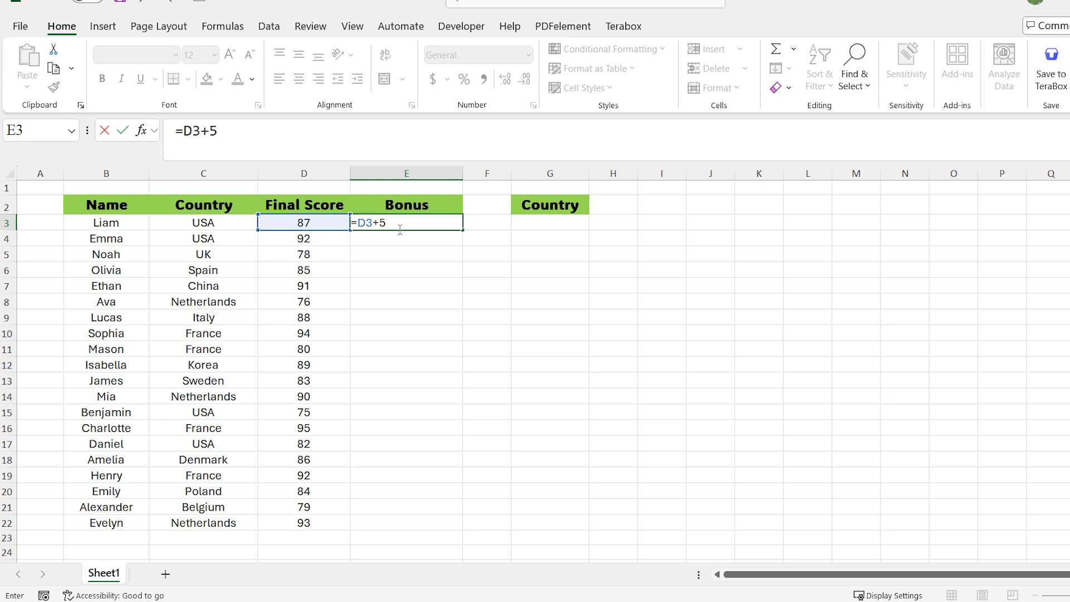
pyautogui.write('5')
pyautogui.press('Return')
pyautogui.click(454, 223)
pyautogui.moveTo(461, 230); pyautogui.dragTo(473, 529)
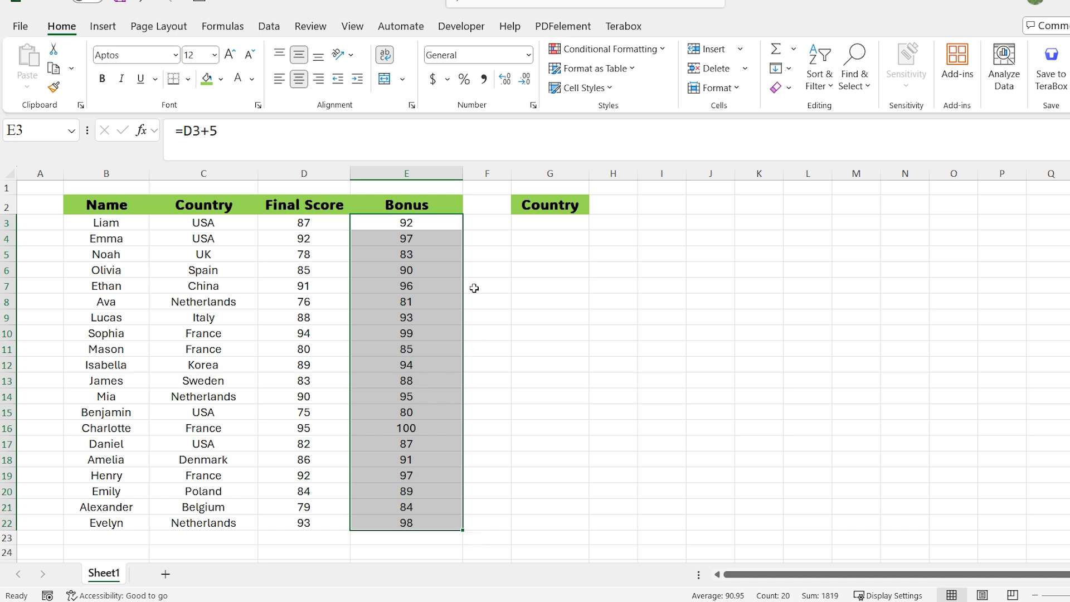
# - Clear the Bonus values and enter the single array formula =D3:D22+5 in E3
pyautogui.press('BackSpace')
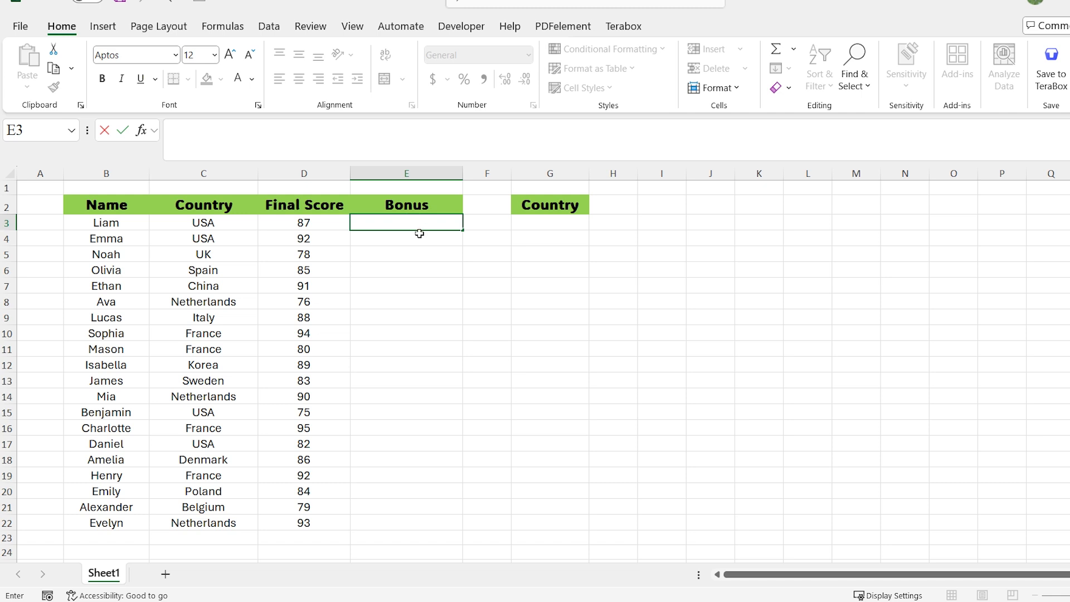
pyautogui.write('=')
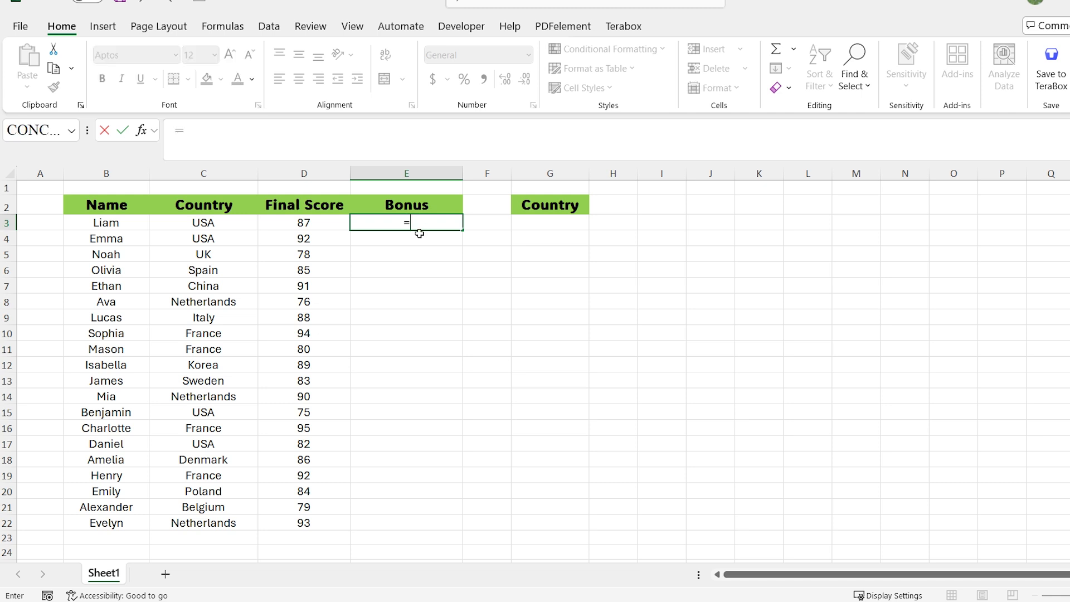
pyautogui.click(297, 222)
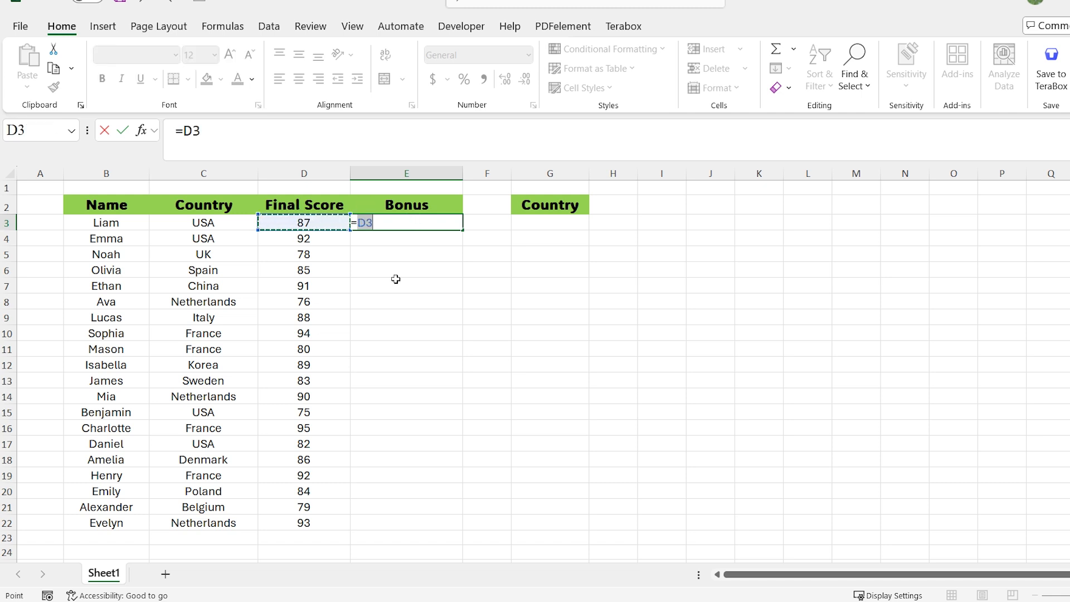
pyautogui.hotkey('ctrl', 'shift', 'Down')
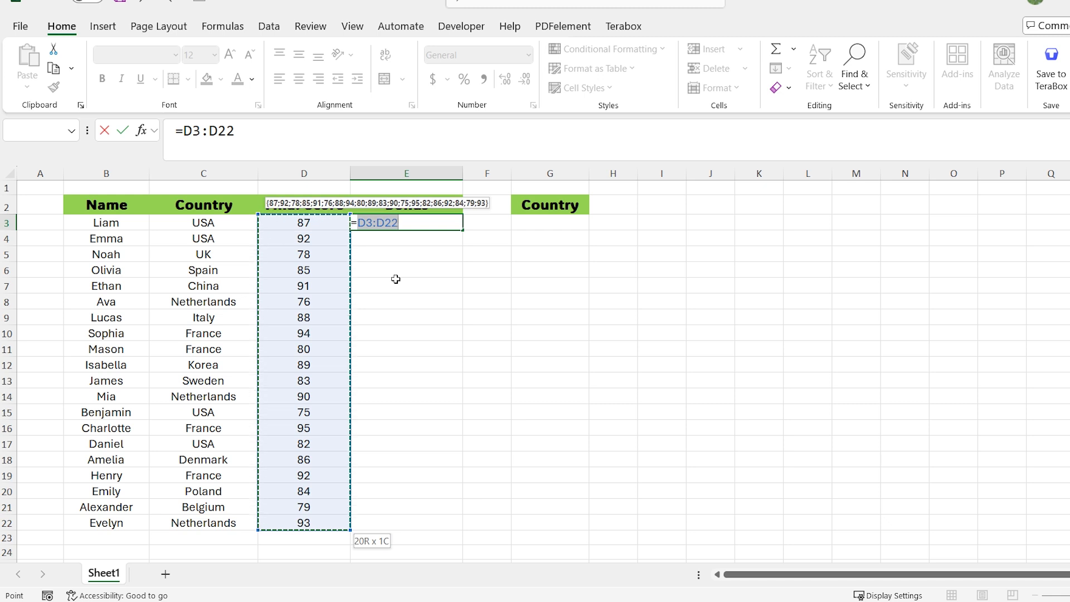
pyautogui.write('+5')
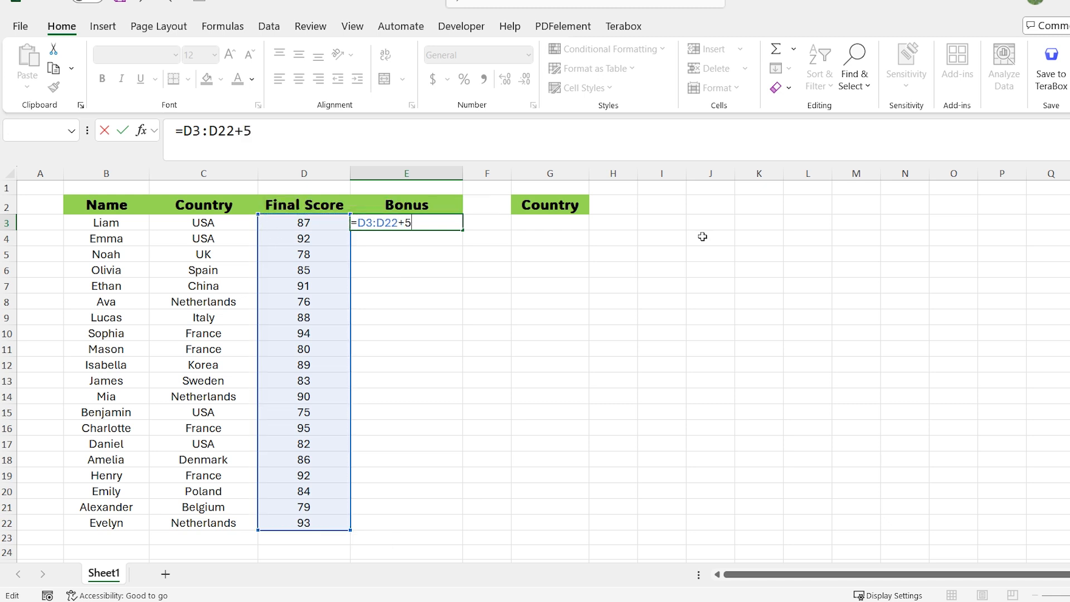
pyautogui.press('Return')
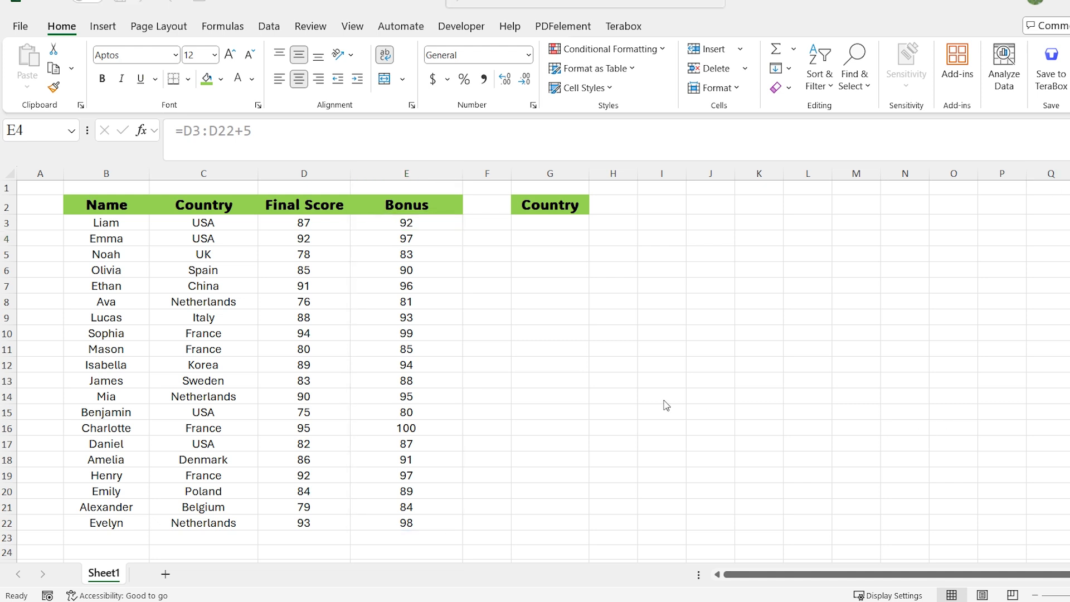
# - Inspect the formula behind several spilled Bonus cells and compare it with the one in E3
pyautogui.click(427, 242)
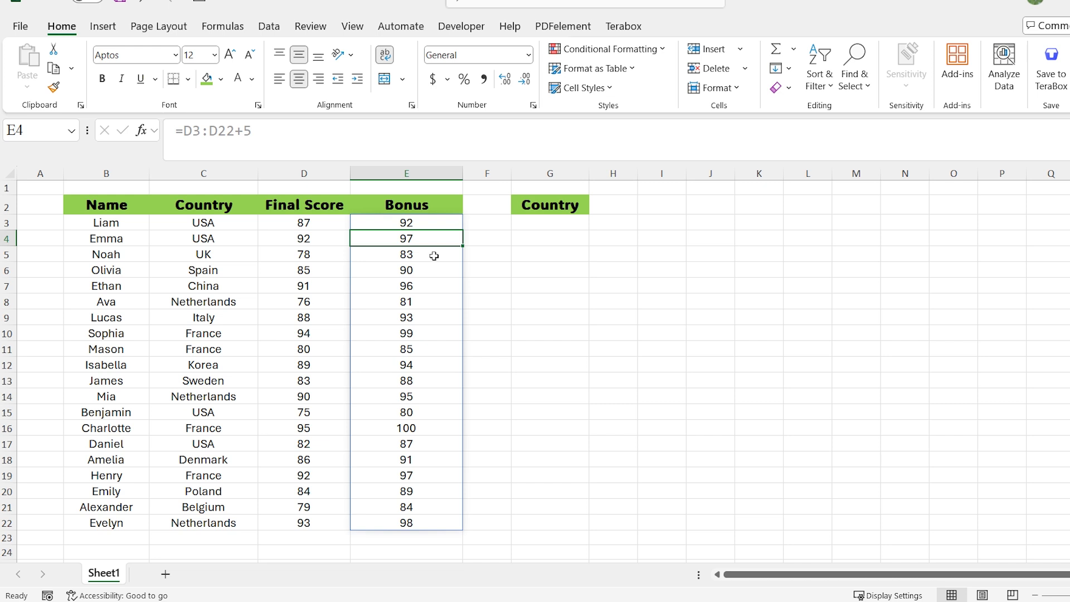
pyautogui.click(435, 256)
pyautogui.click(438, 269)
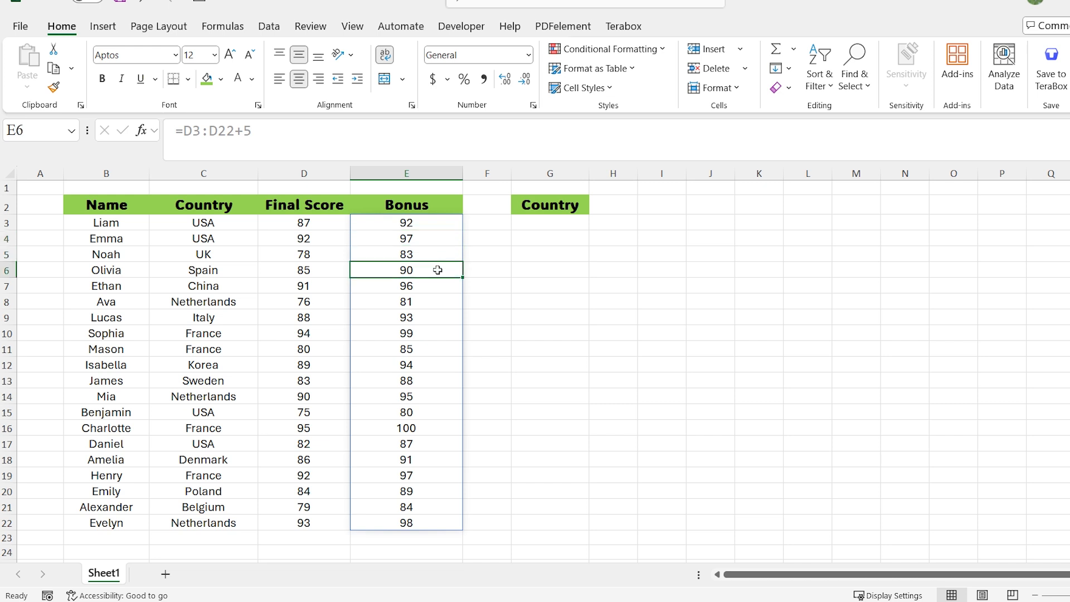
pyautogui.click(438, 301)
pyautogui.click(438, 314)
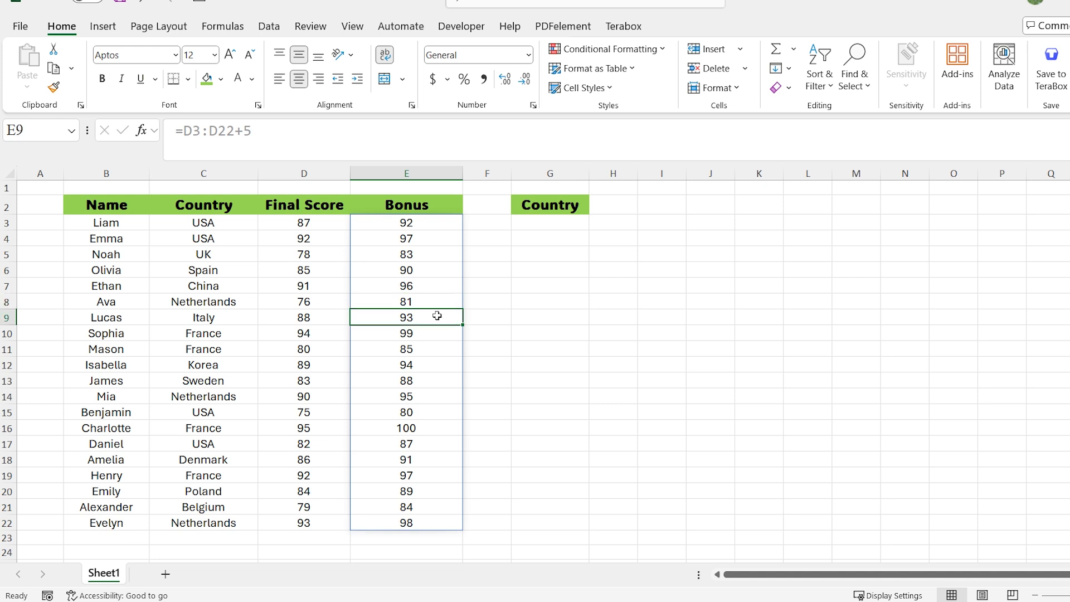
pyautogui.click(427, 224)
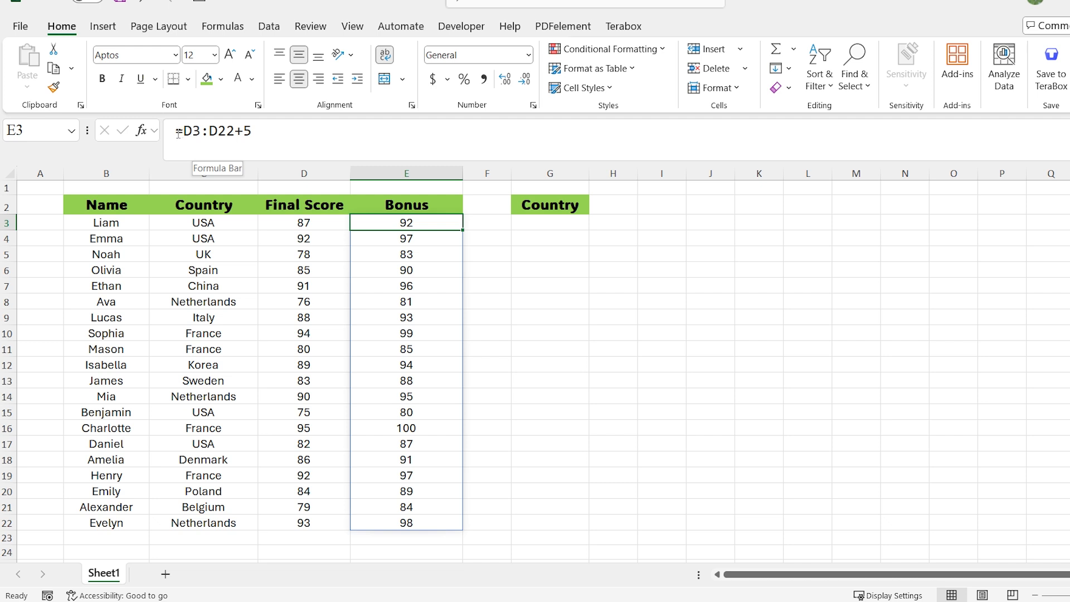
pyautogui.moveTo(179, 134); pyautogui.dragTo(261, 151)
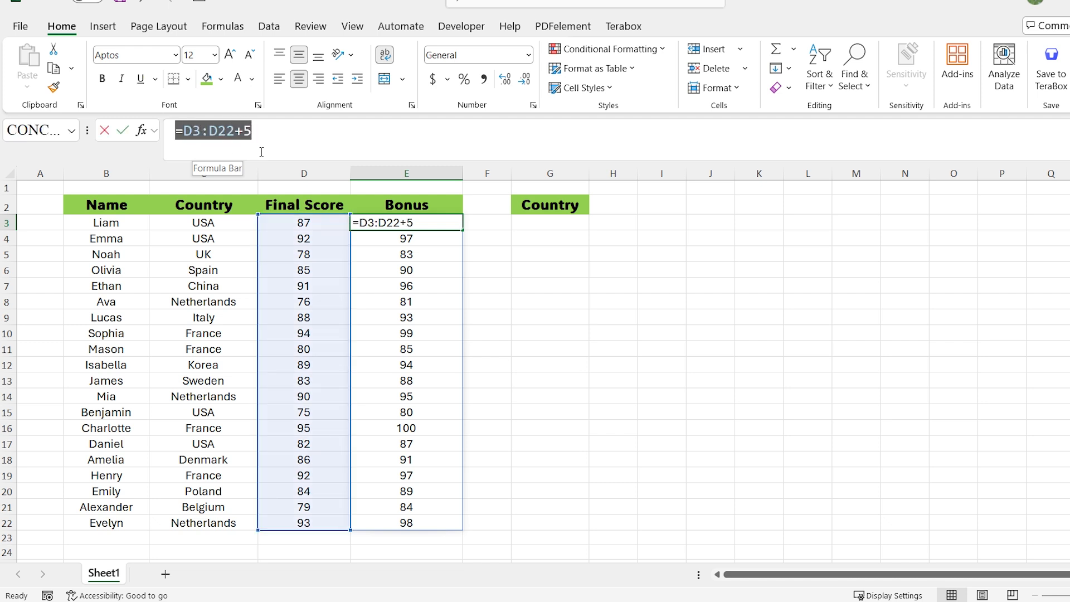
pyautogui.press('Escape')
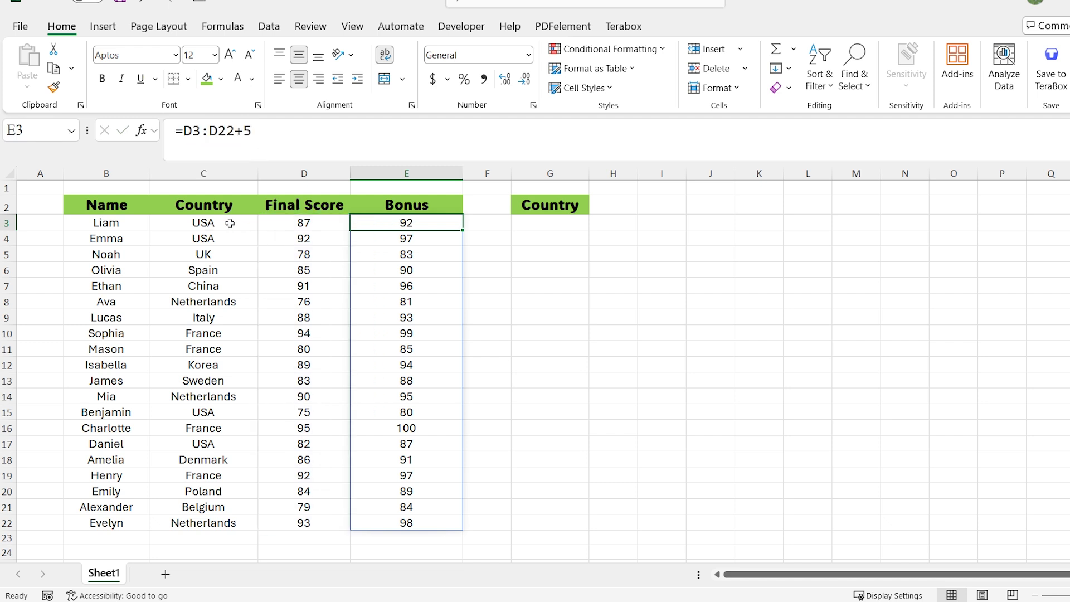
# - Enter =UNIQUE(C3:C22) in G3 to list each country once under the separate Country header
pyautogui.moveTo(230, 223); pyautogui.dragTo(240, 517)
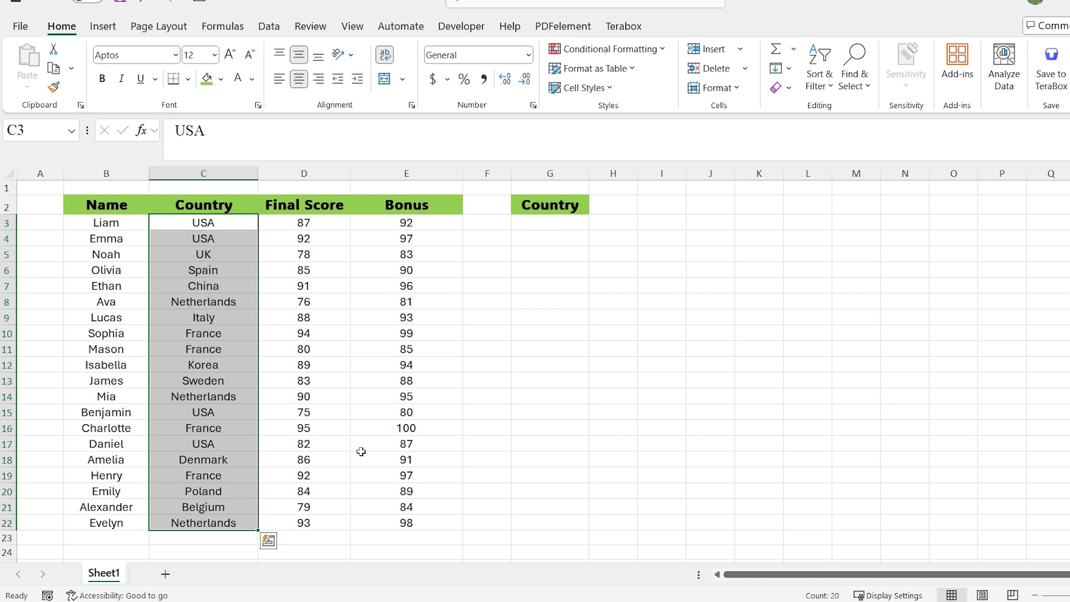
pyautogui.doubleClick(551, 225)
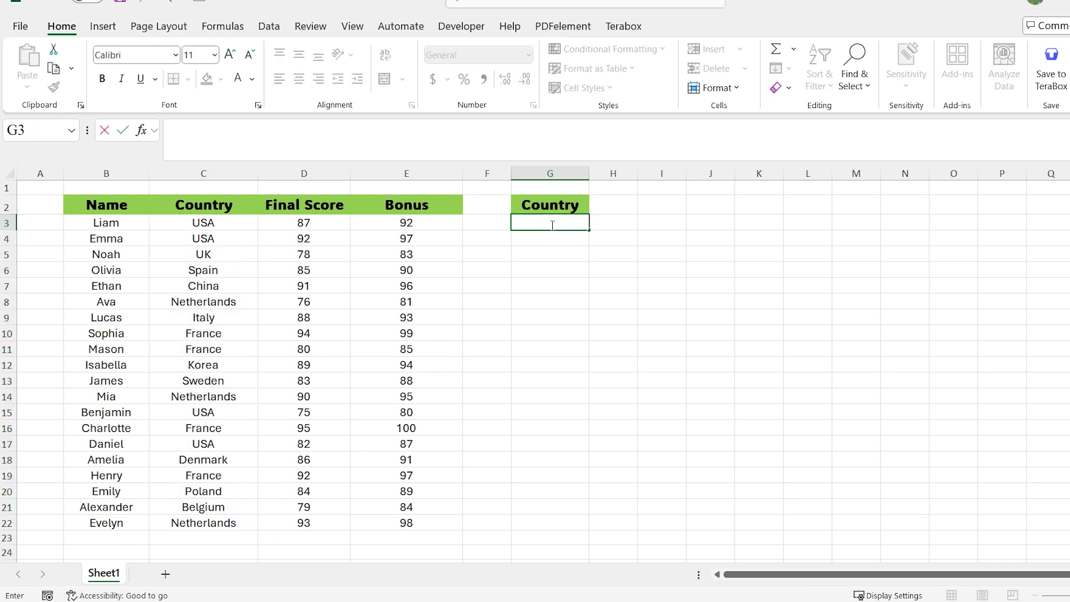
pyautogui.write('=')
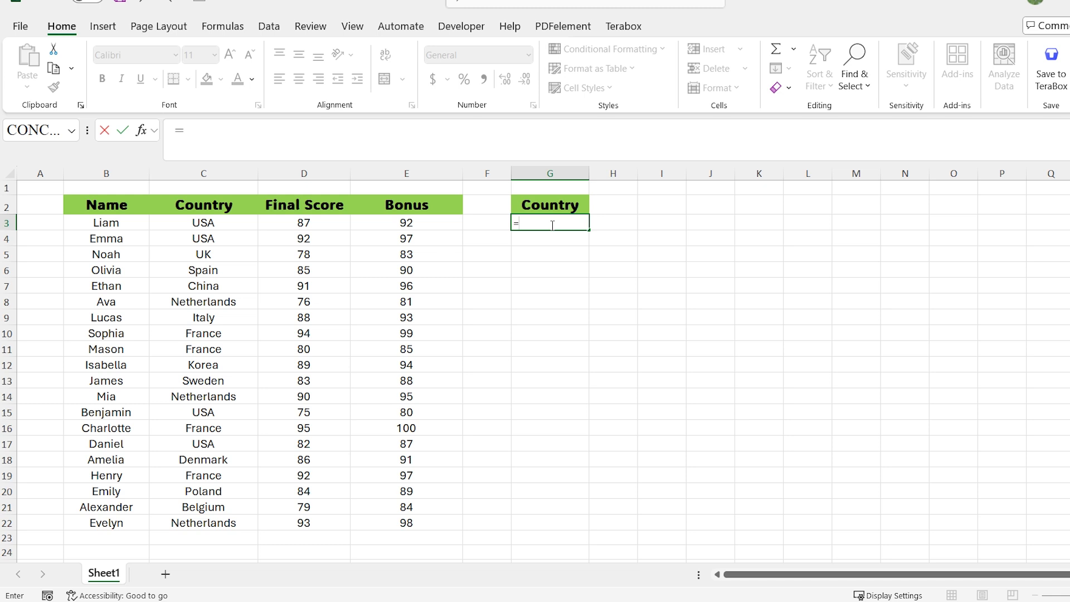
pyautogui.write('uni')
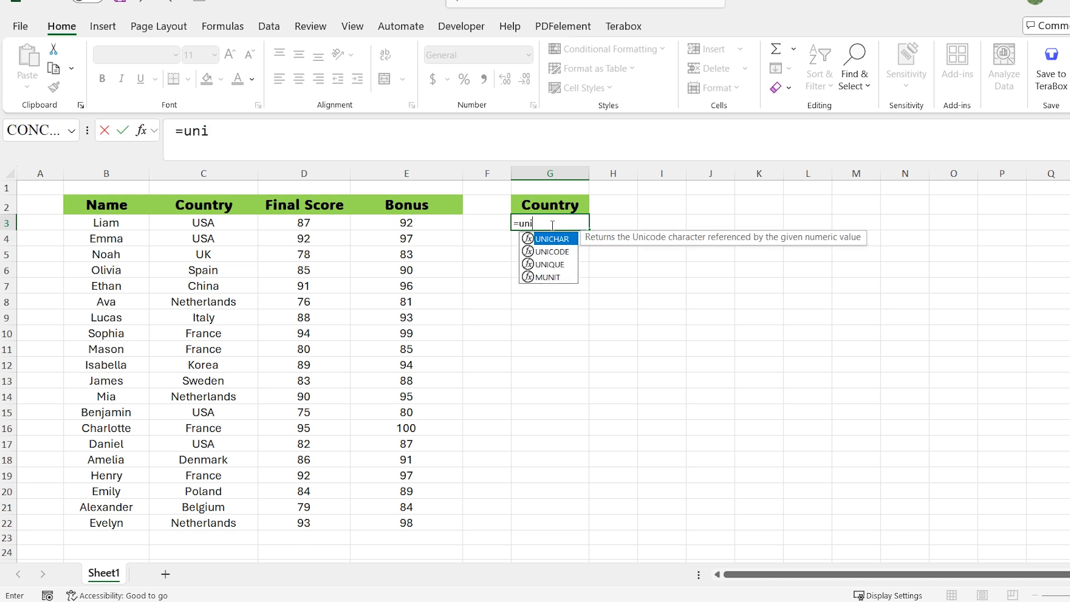
pyautogui.press('Down')
pyautogui.press('Down')
pyautogui.press('Tab')
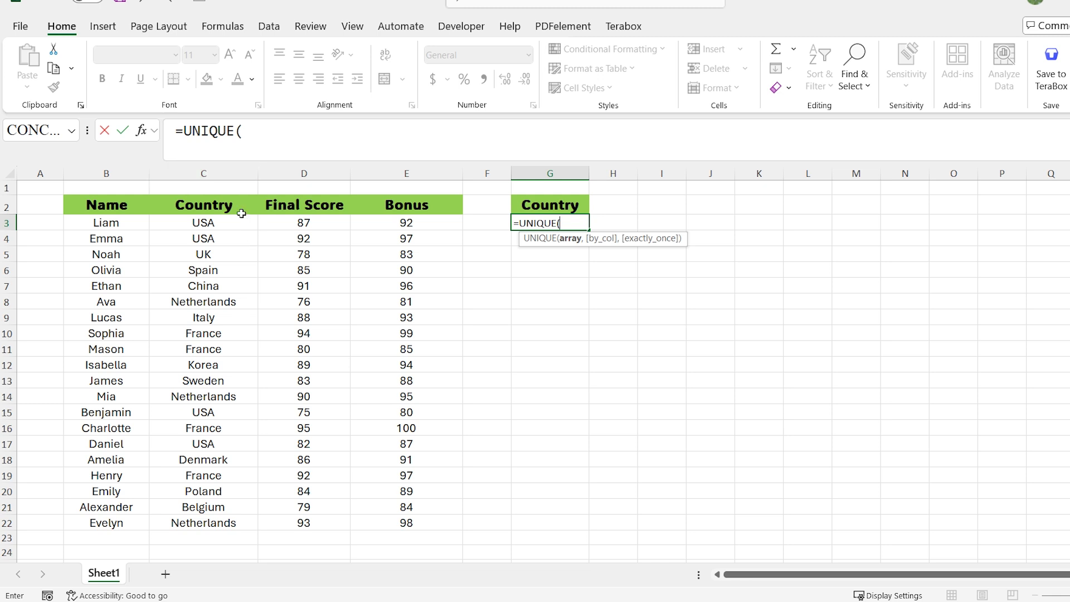
pyautogui.moveTo(232, 221); pyautogui.dragTo(223, 521)
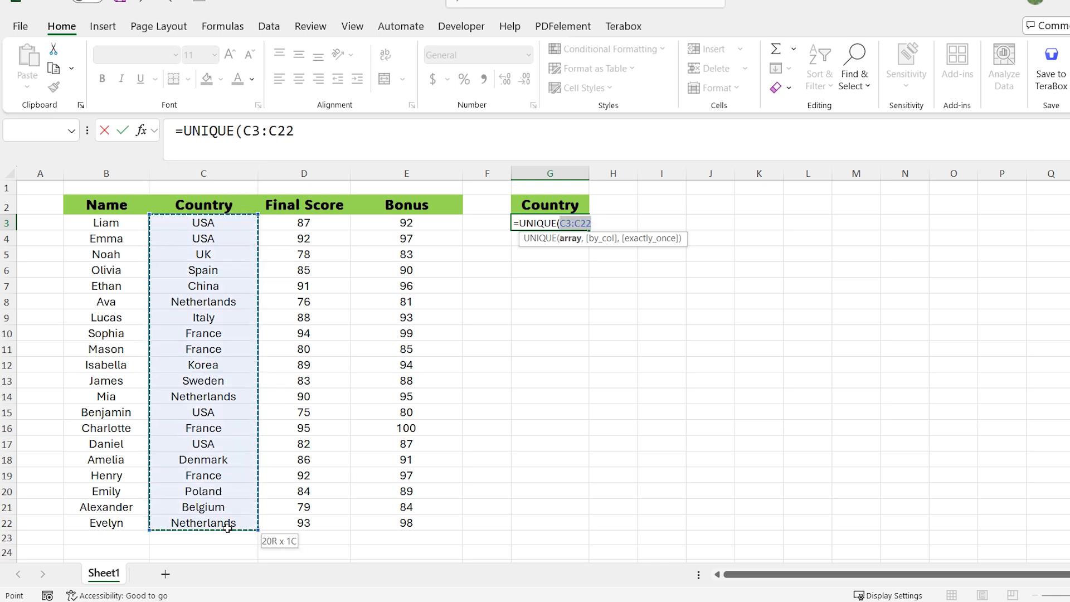
pyautogui.press('Return')
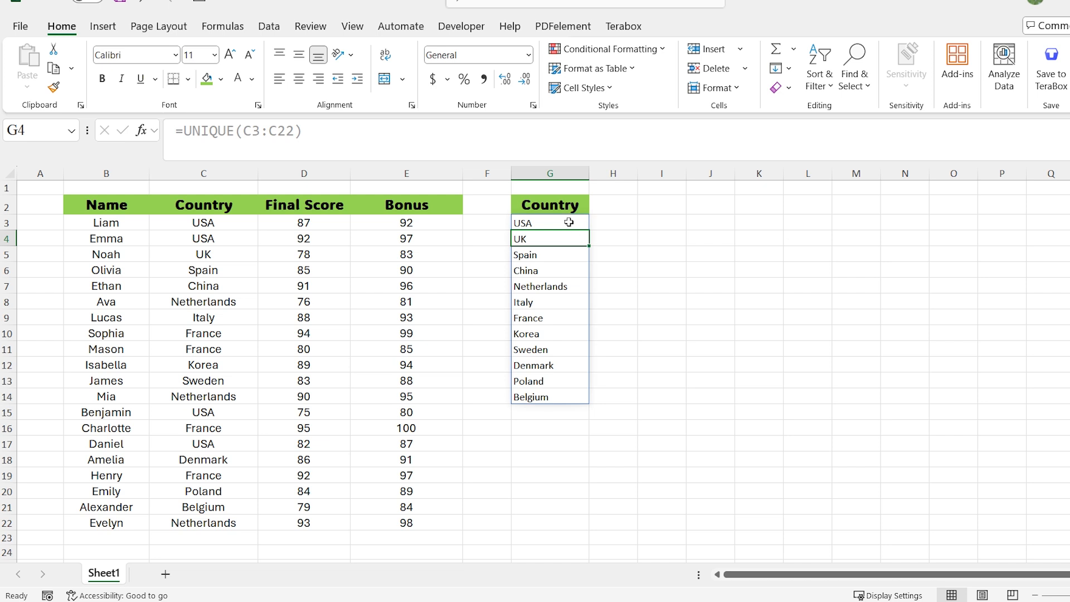
# - Inspect the UNIQUE formula from a spilled cell in the country list and from its source cell G3
pyautogui.click(553, 322)
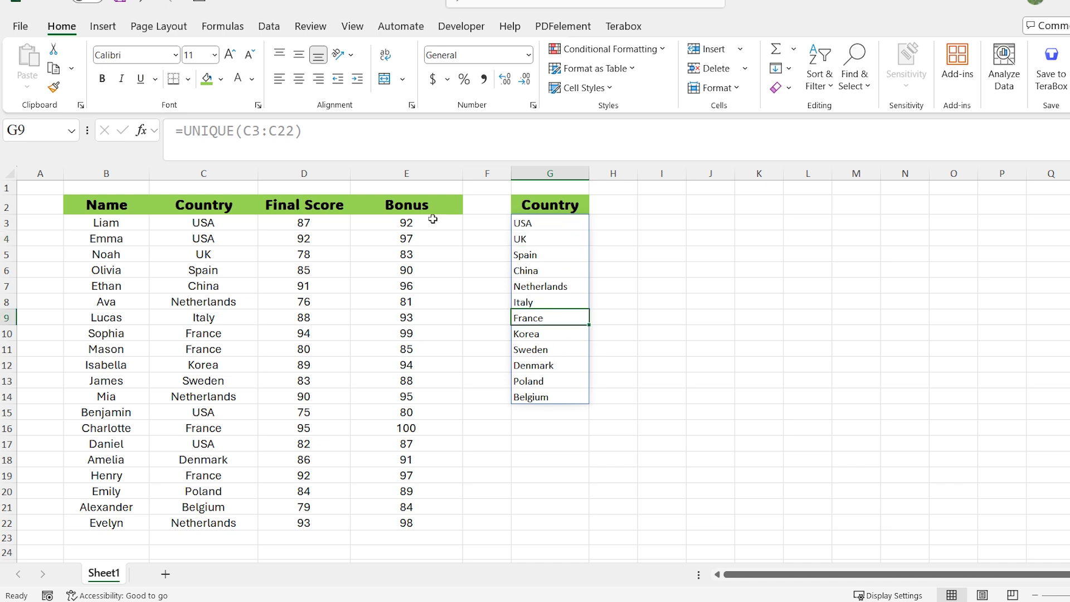
pyautogui.click(184, 132)
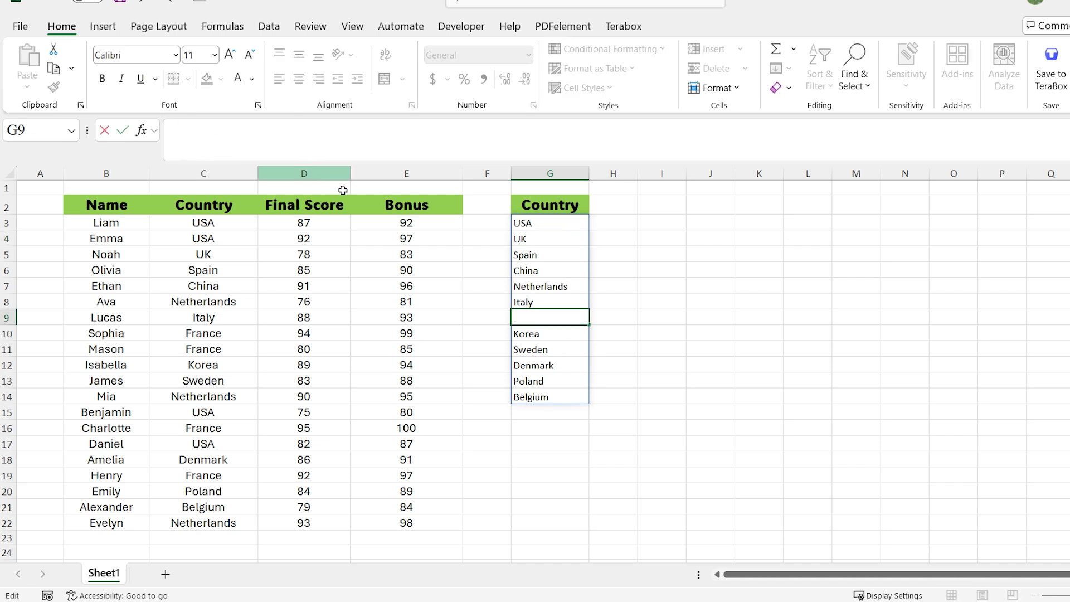
pyautogui.click(535, 223)
pyautogui.click(306, 132)
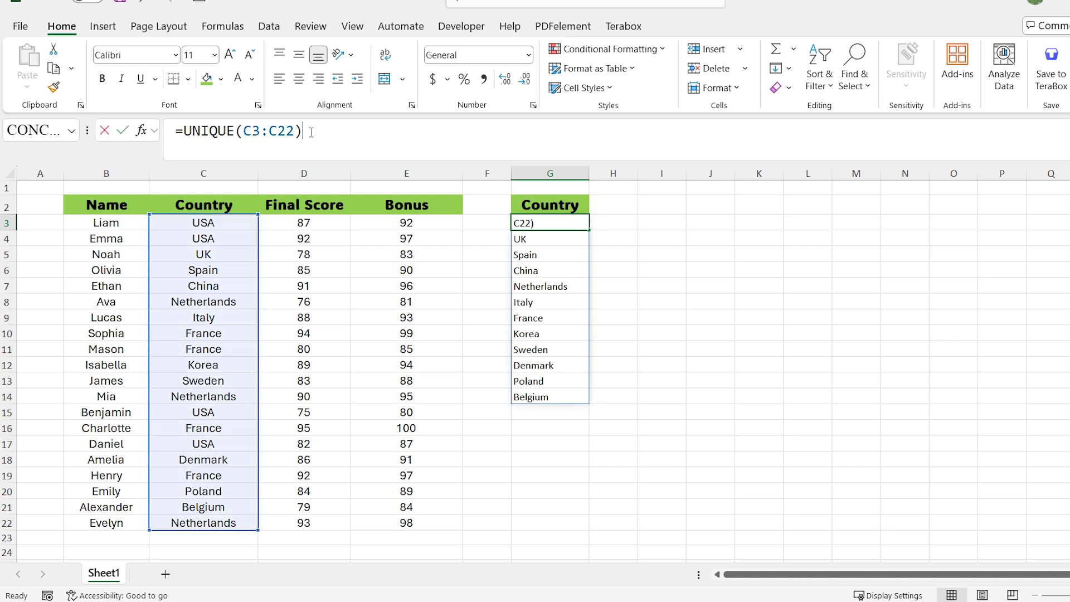
pyautogui.moveTo(305, 133); pyautogui.dragTo(172, 137)
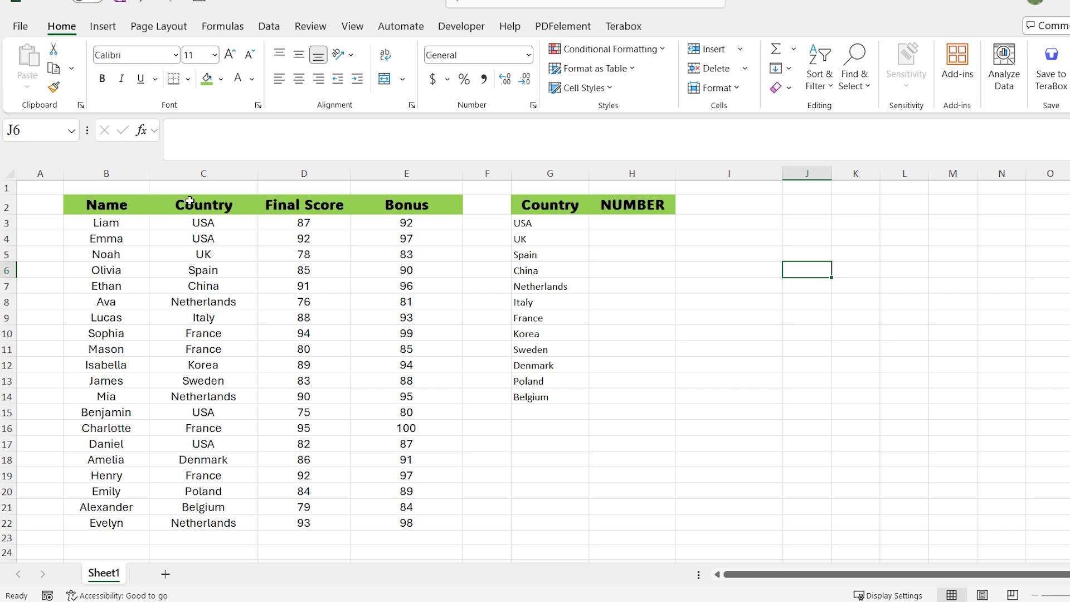
# - Enter =COUNTA(G3#) in H3 to count the spilled unique countries under the NUMBER header
pyautogui.moveTo(218, 220); pyautogui.dragTo(206, 521)
pyautogui.doubleClick(646, 223)
pyautogui.write('=COUN')
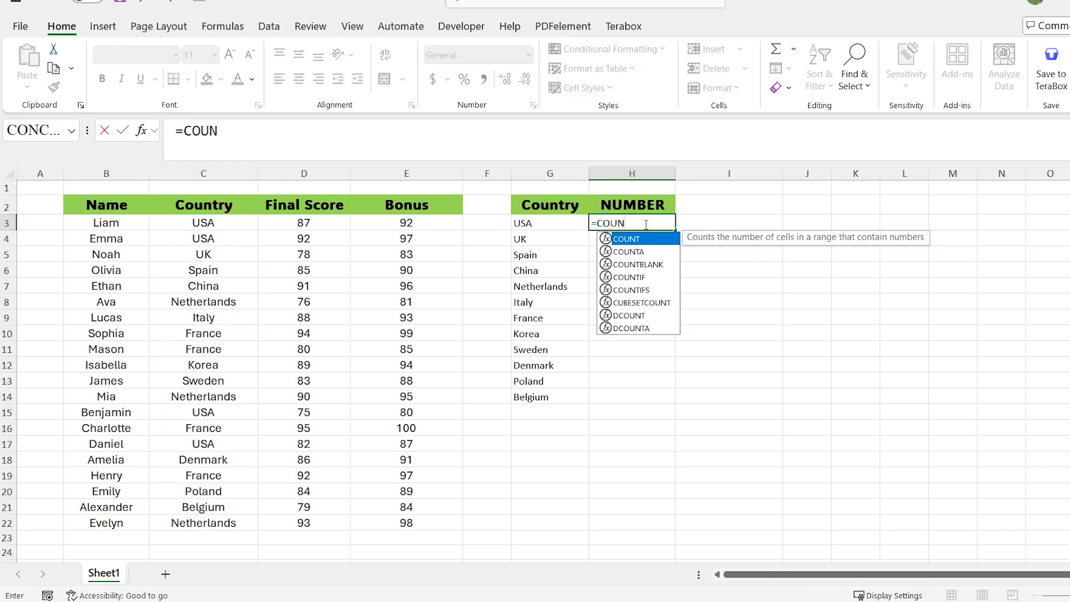
pyautogui.press('Down')
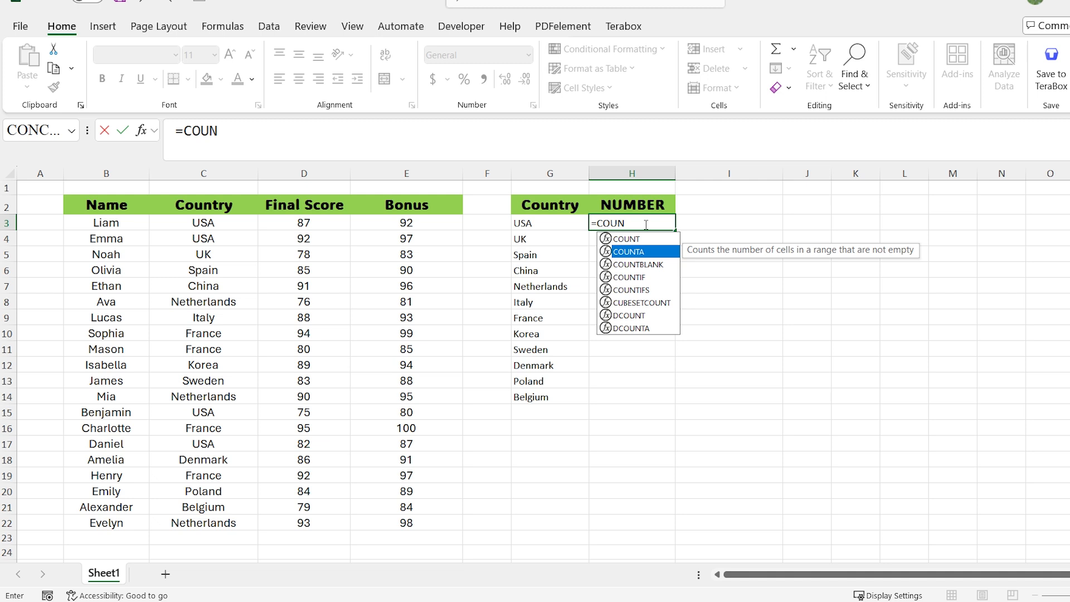
pyautogui.press('Tab')
pyautogui.click(535, 224)
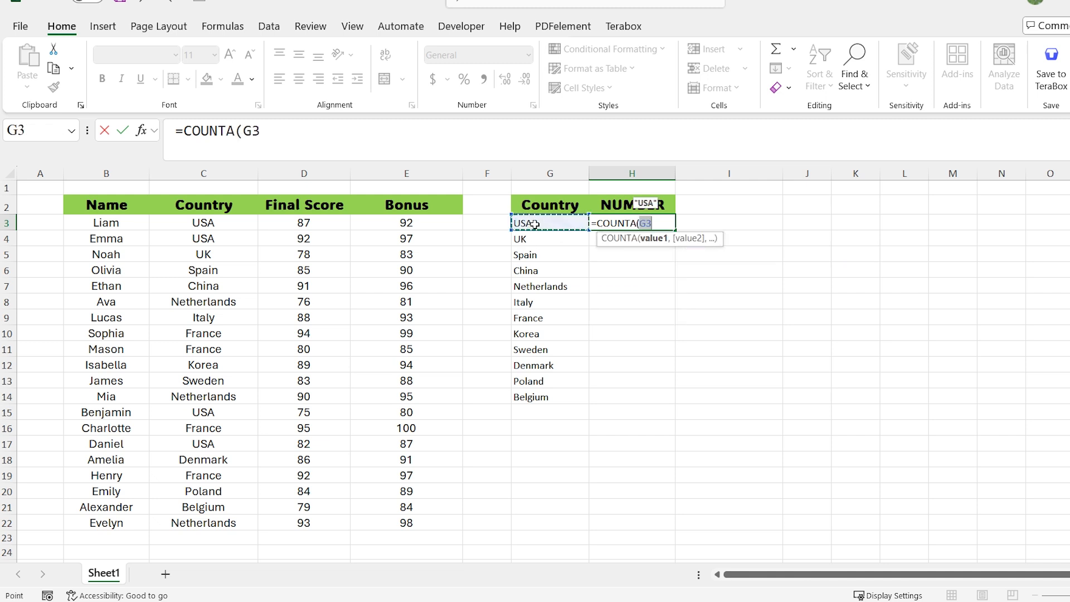
pyautogui.write('#')
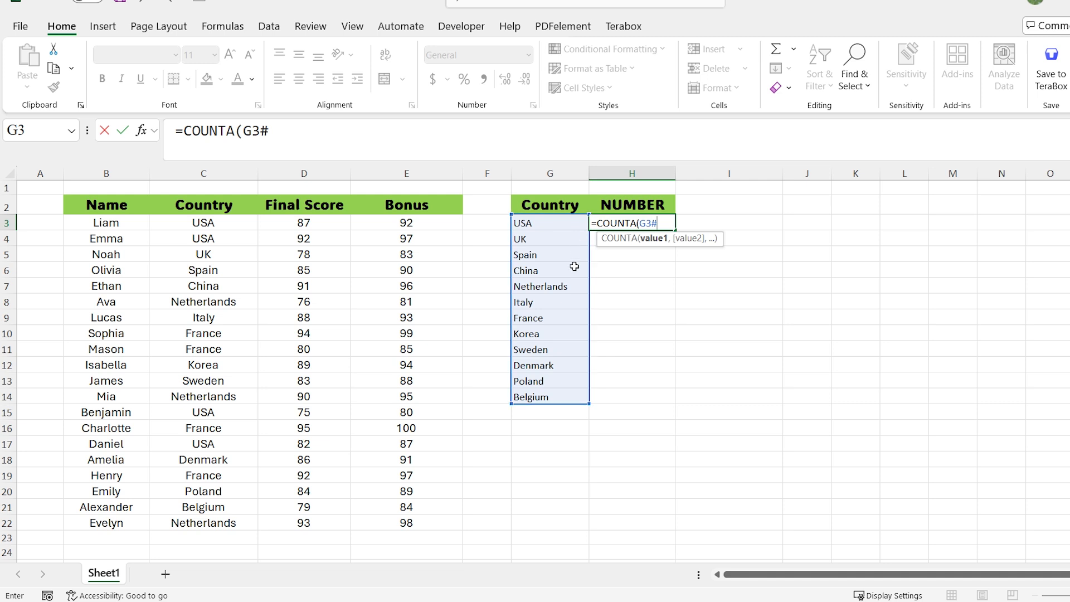
pyautogui.press('Return')
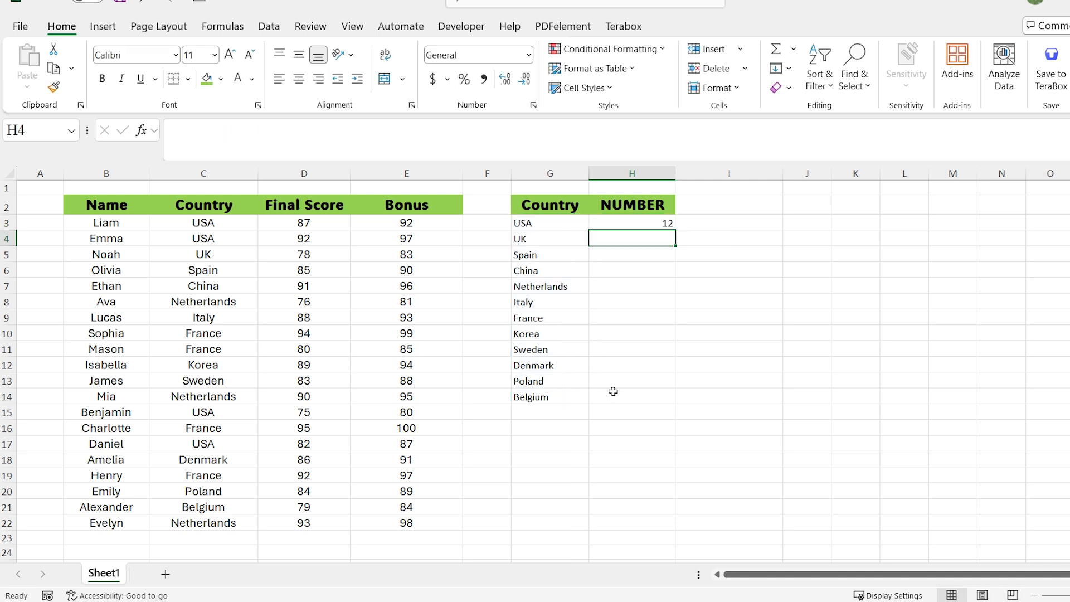
# - Change the country in C22, the last row of the score table, to Germany
pyautogui.click(203, 523)
pyautogui.write('Germany')
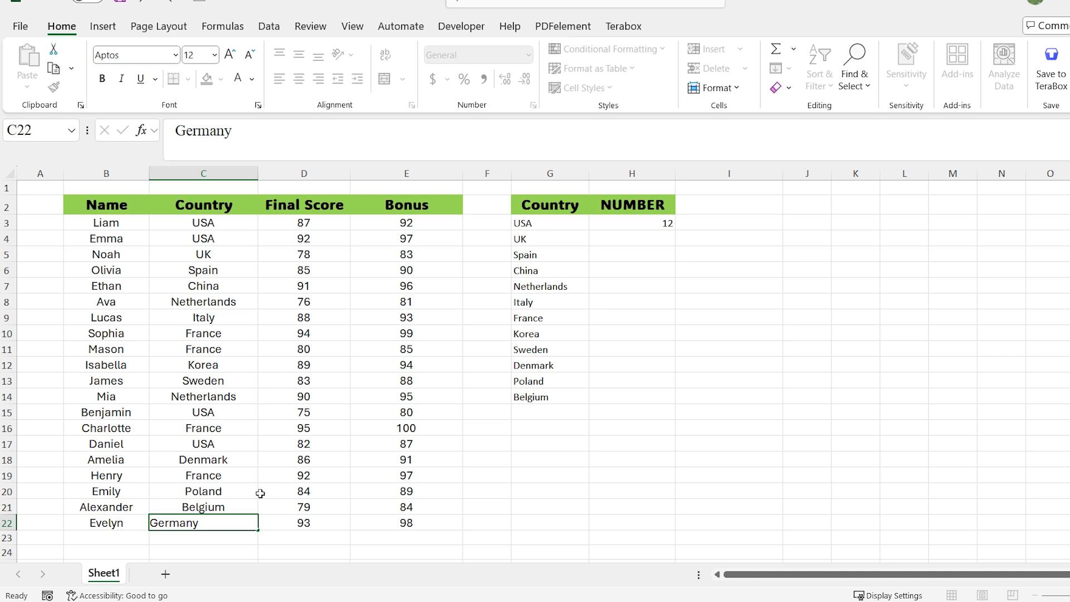
pyautogui.press('Return')
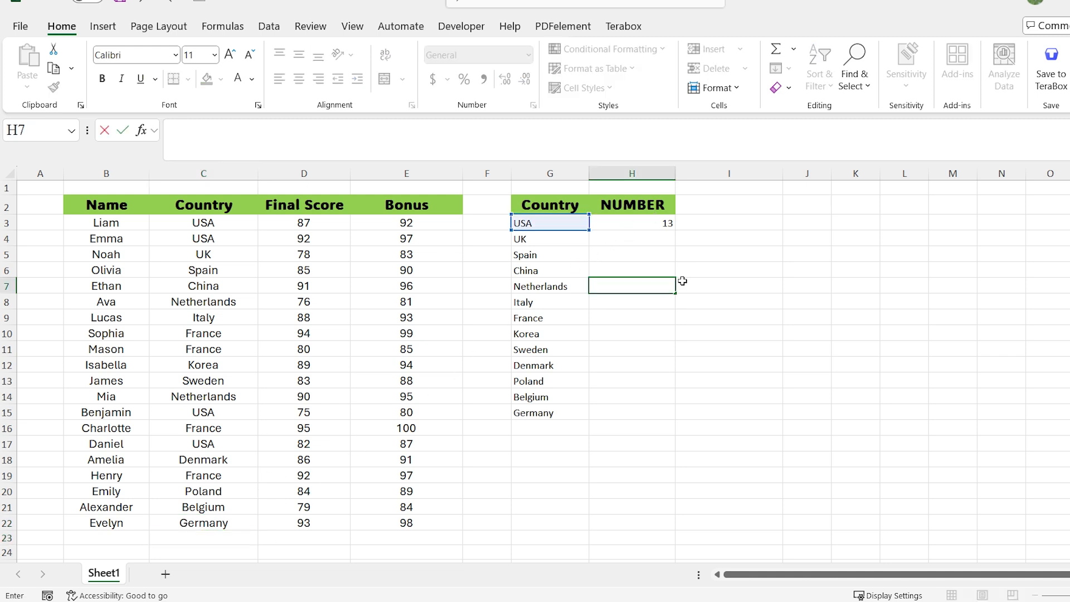
# - Enter a fixed-range count, =COUNTA(G3:G15), in H7 for comparison with the spill-range count in H3
pyautogui.write('=coun')
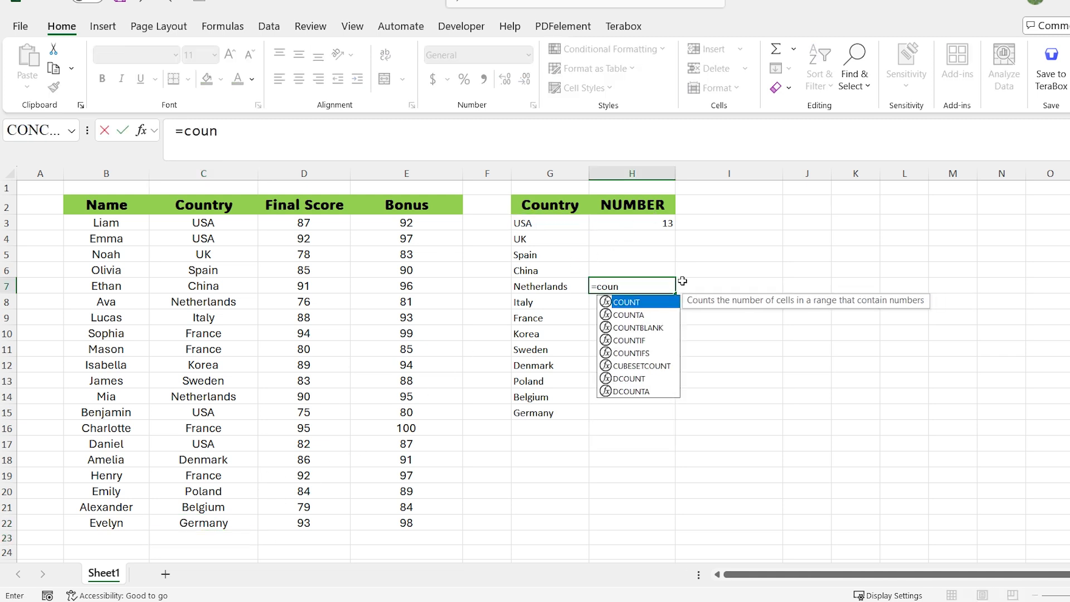
pyautogui.press('Down')
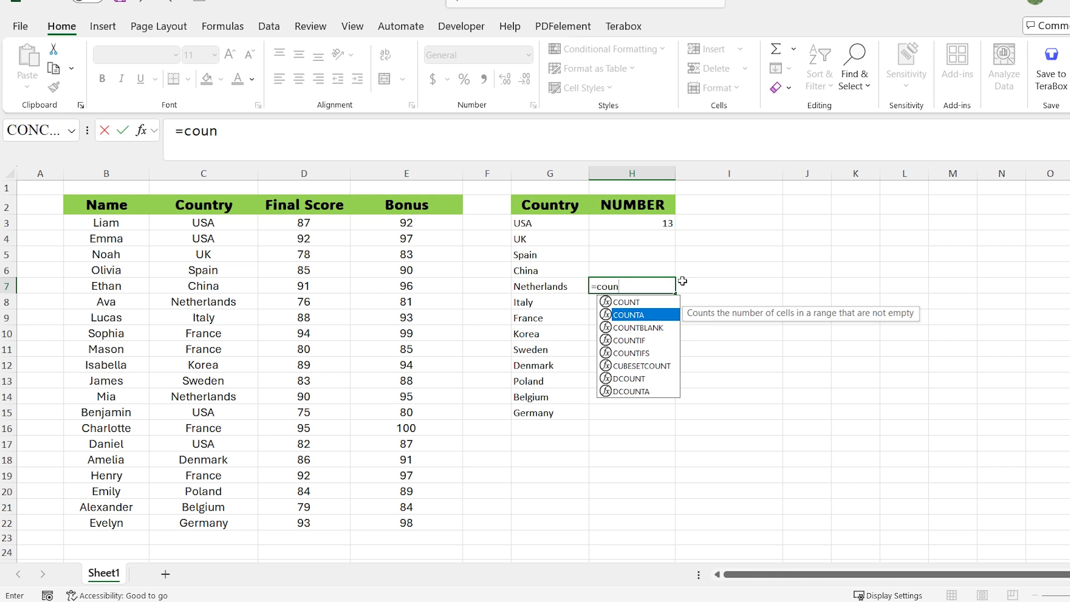
pyautogui.press('Tab')
pyautogui.click(533, 224)
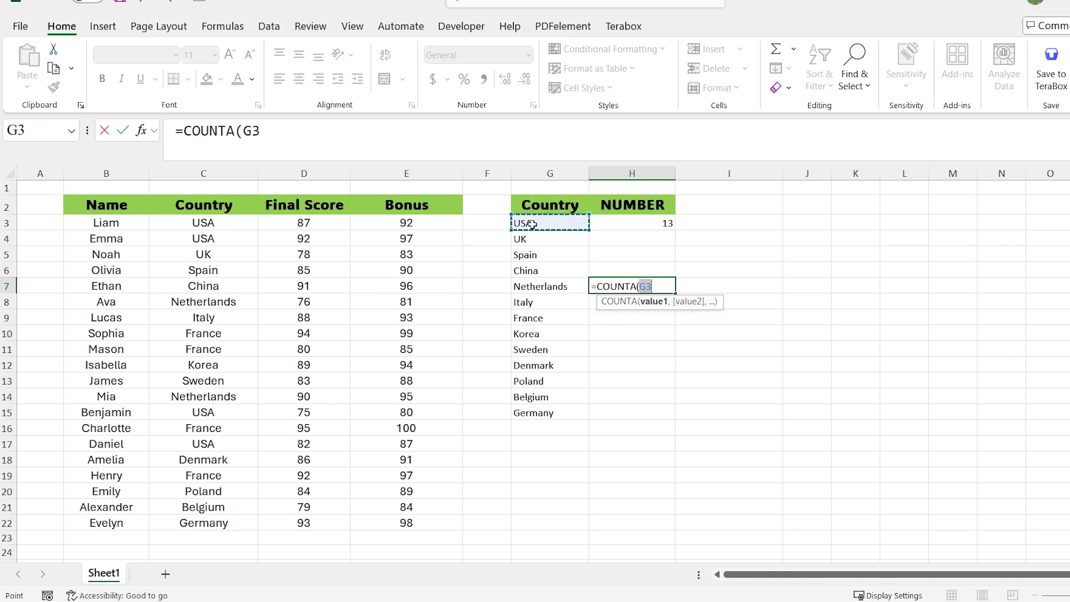
pyautogui.write(':G15')
pyautogui.press('Return')
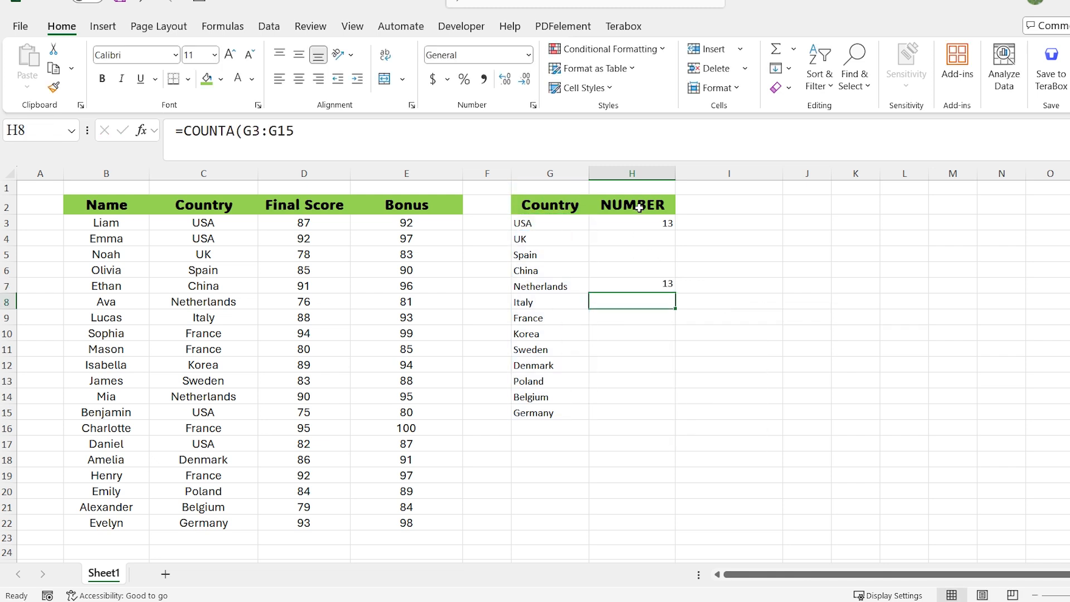
# - Replace the country in C19 with Croatia to test both country counts
pyautogui.doubleClick(235, 475)
pyautogui.press('BackSpace')
pyautogui.press('BackSpace')
pyautogui.press('BackSpace')
pyautogui.press('BackSpace')
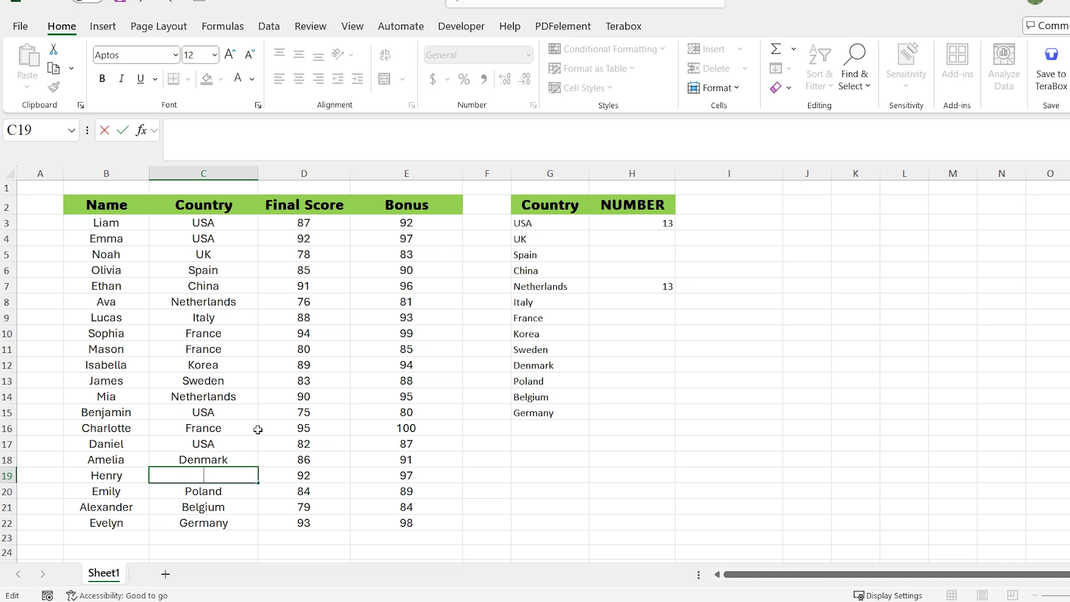
pyautogui.write('Croatia')
pyautogui.press('Return')
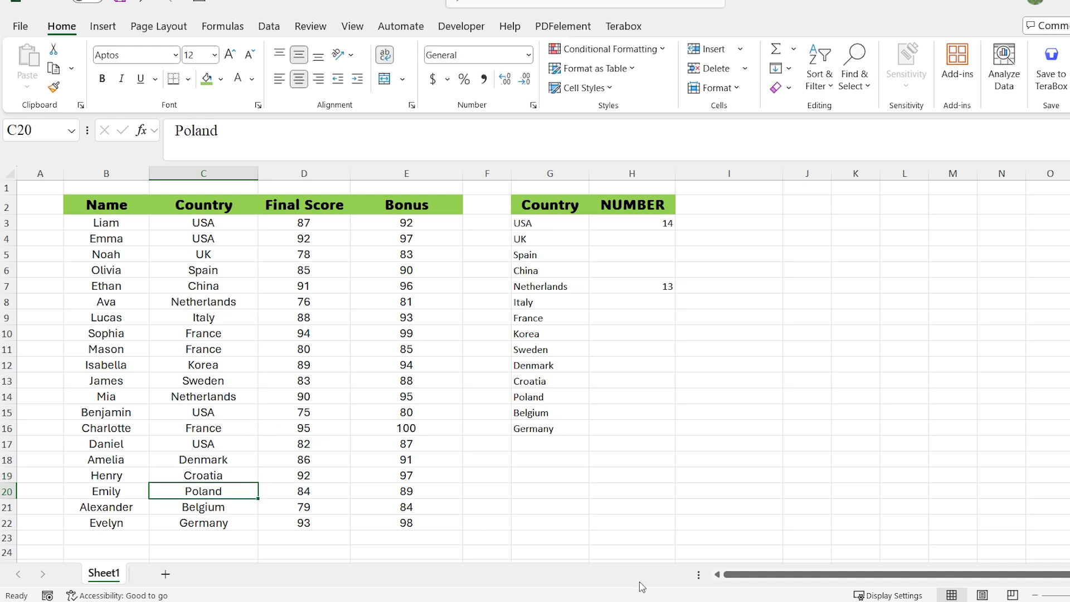
# - Check the formula in H3 and replace the fixed-range count in H7 with COUNTA of the spill range G3#
pyautogui.click(672, 223)
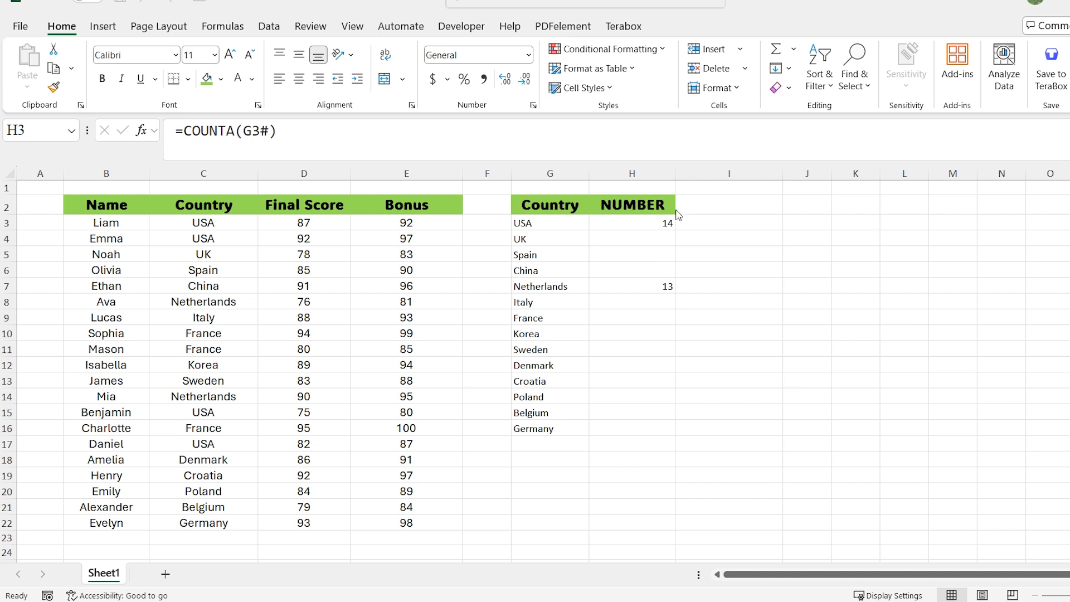
pyautogui.click(661, 285)
pyautogui.write('=count')
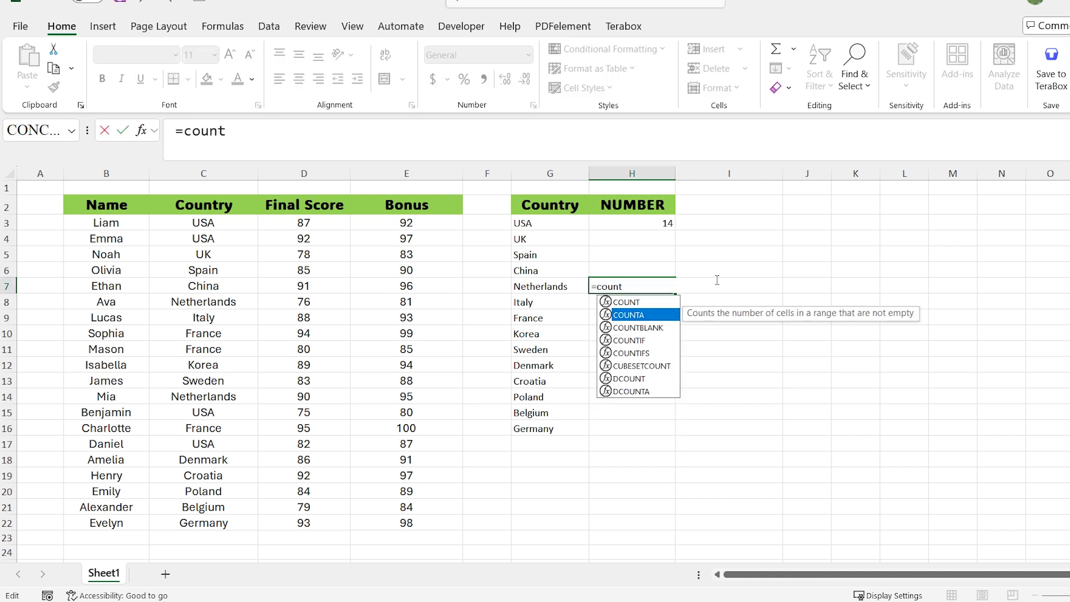
pyautogui.press('Tab')
pyautogui.moveTo(549, 223); pyautogui.dragTo(554, 430)
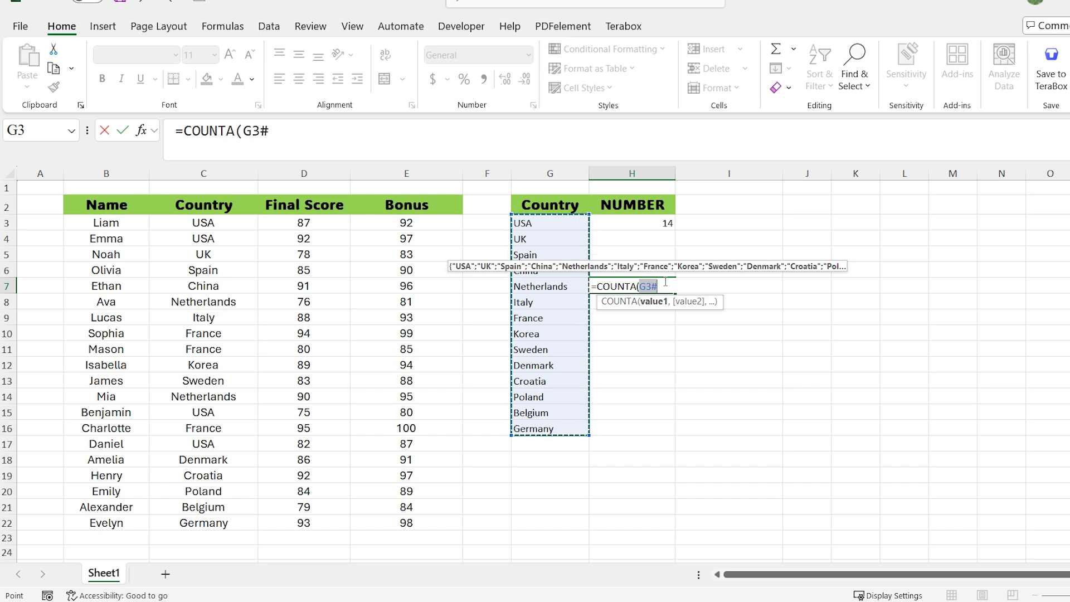
pyautogui.press('Return')
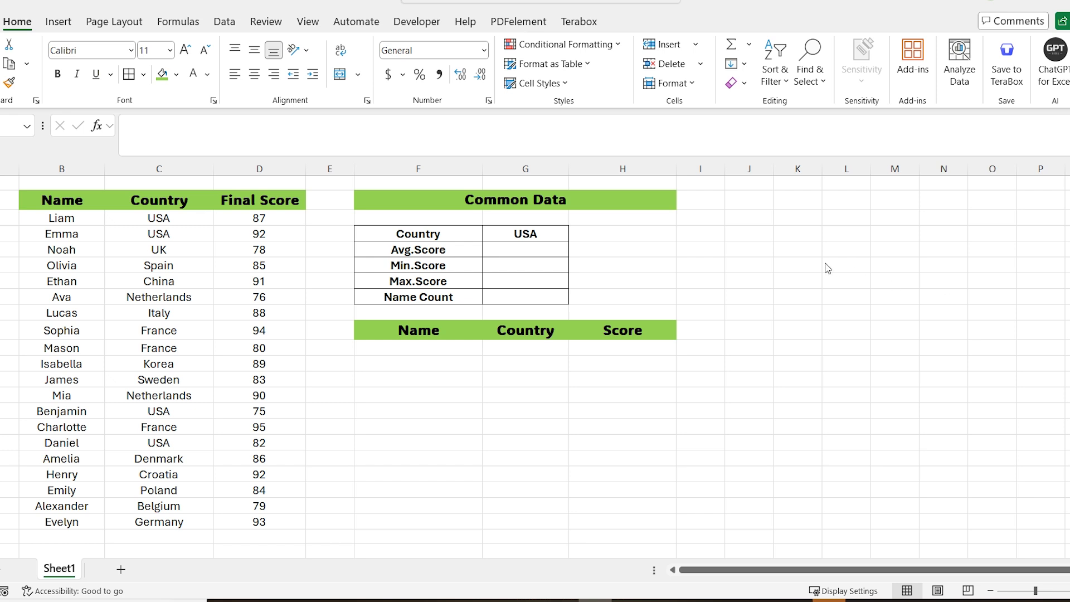
pyautogui.moveTo(399, 204); pyautogui.dragTo(621, 538)
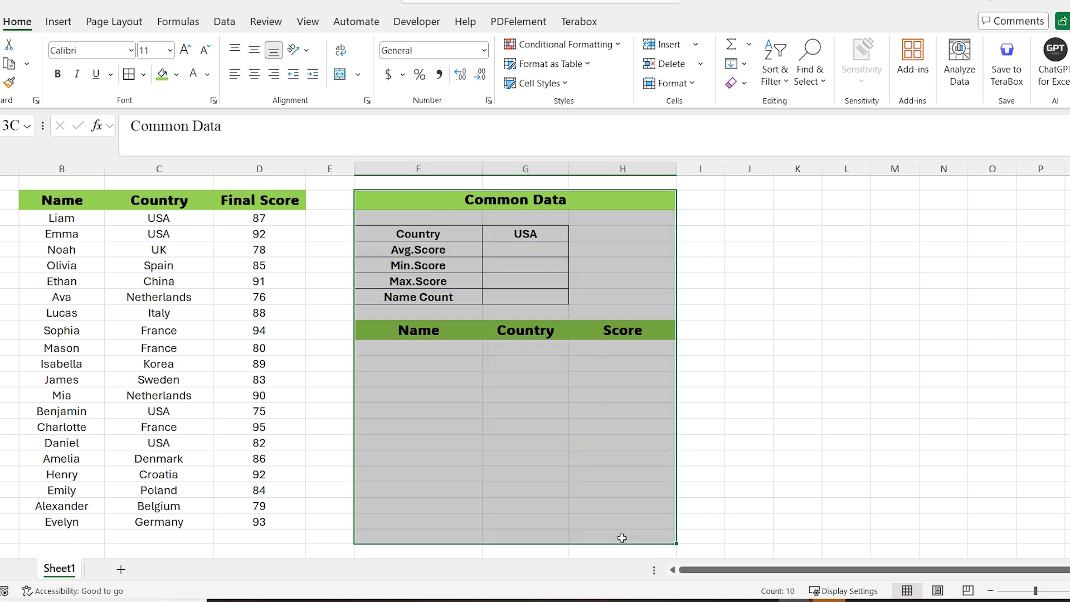
pyautogui.click(618, 274)
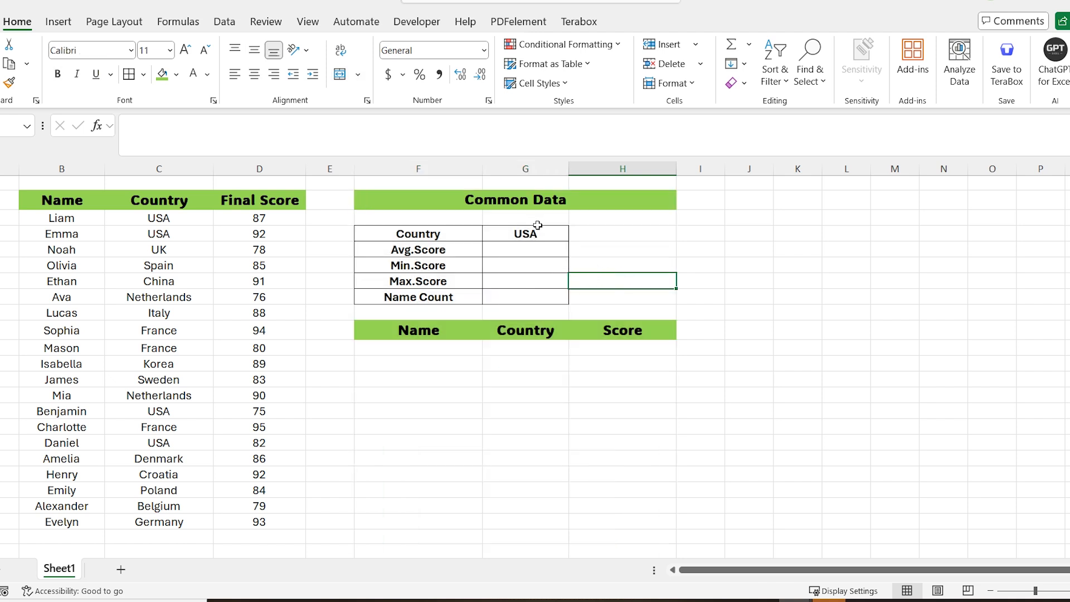
pyautogui.click(538, 224)
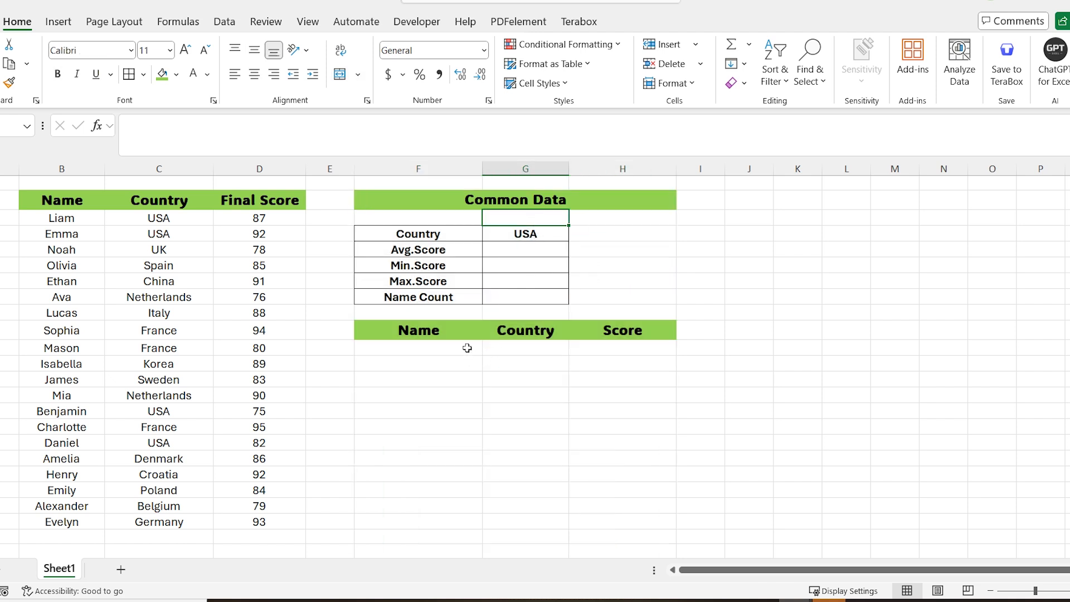
pyautogui.moveTo(466, 347)
pyautogui.mouseDown()
pyautogui.moveTo(518, 407)
pyautogui.moveTo(612, 448)
pyautogui.mouseUp()
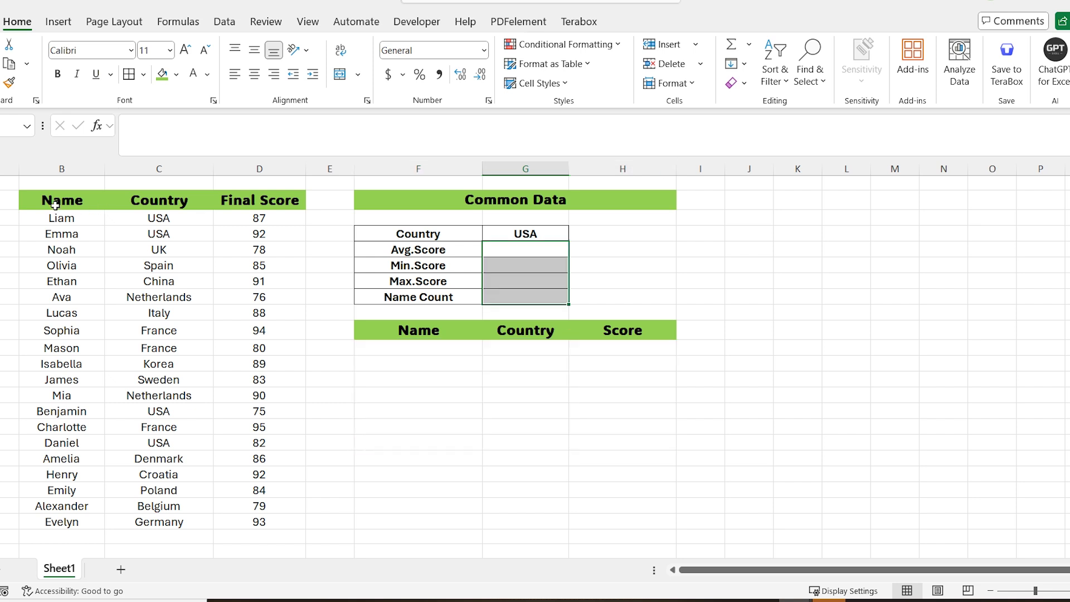
# - Convert the score data in B2:D22, including its headers, into an Excel table
pyautogui.moveTo(55, 205); pyautogui.dragTo(310, 518)
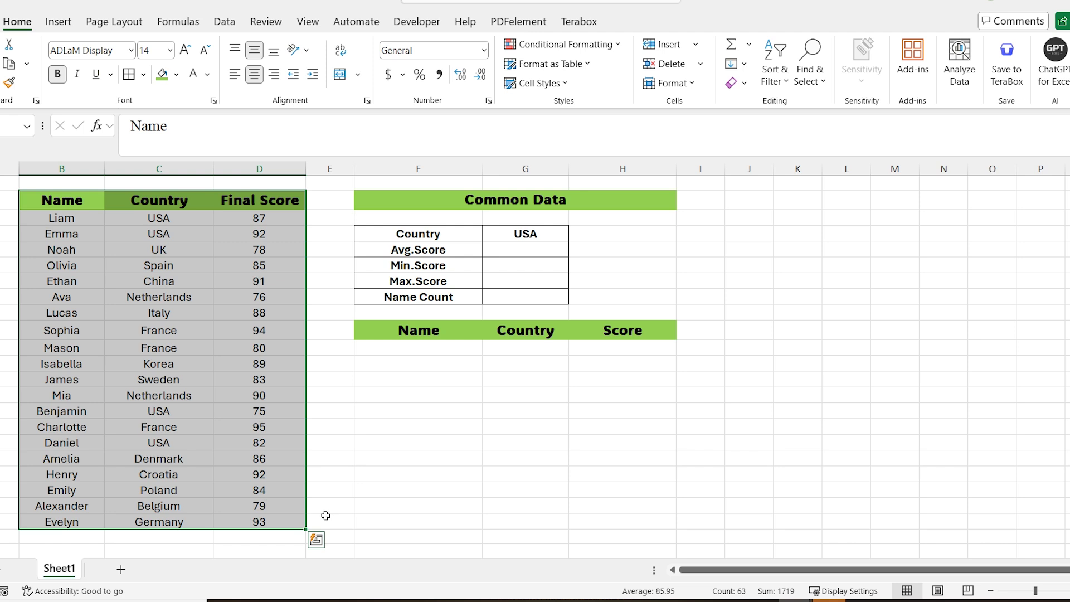
pyautogui.hotkey('ctrl', 't')
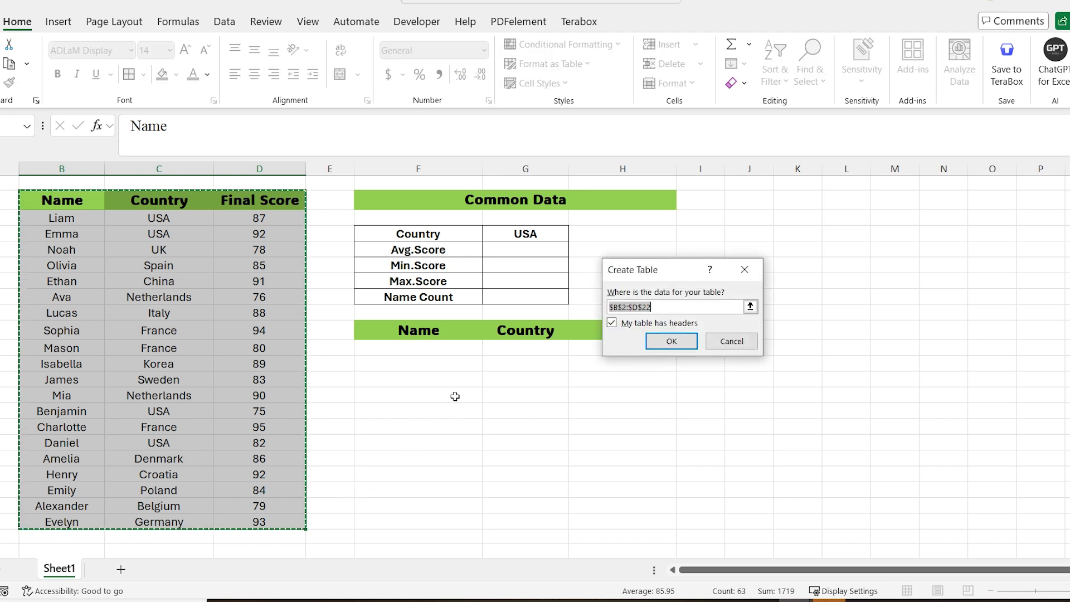
pyautogui.press('Return')
# - Enter =FILTER(Table3[#All],Table3[[#All],[Country]]=G4) in F11 to list the rows matching the chosen country
pyautogui.click(409, 346)
pyautogui.write('=FILTER(')
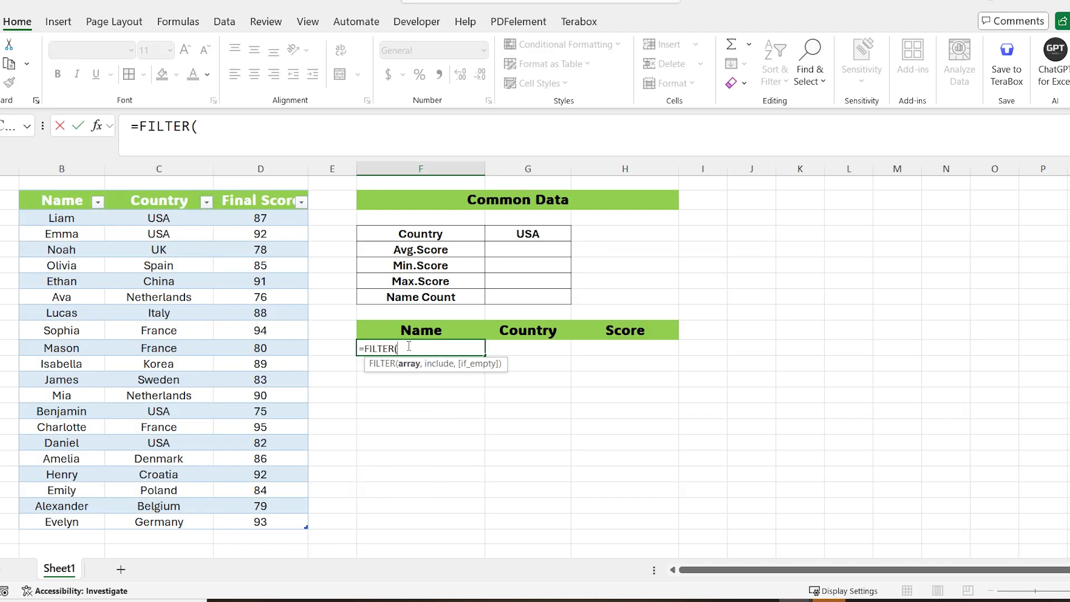
pyautogui.click(47, 199)
pyautogui.moveTo(47, 200); pyautogui.dragTo(258, 521)
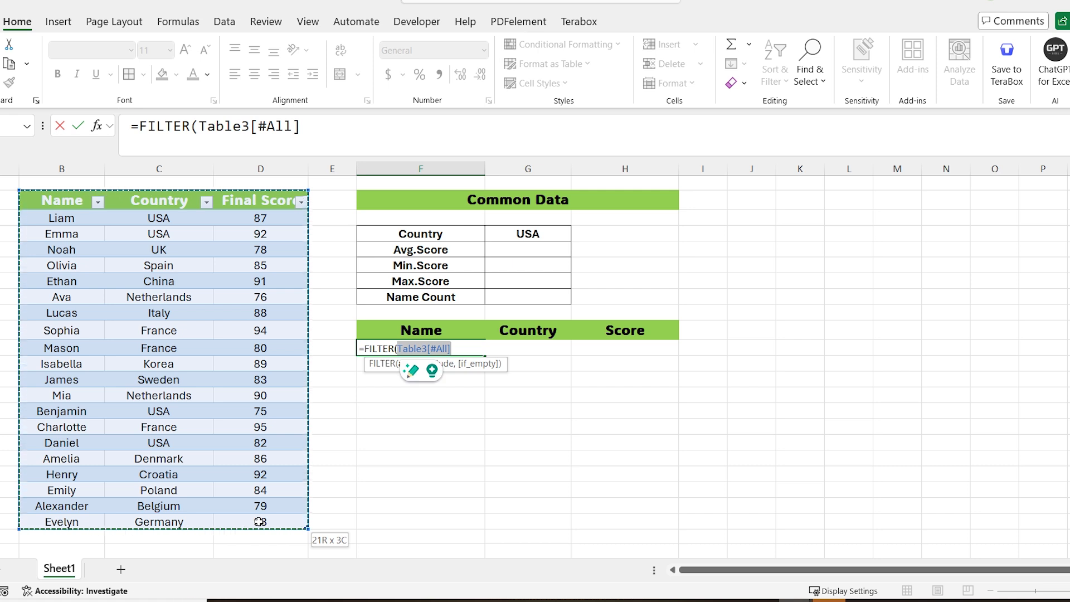
pyautogui.write(',')
pyautogui.moveTo(174, 201); pyautogui.dragTo(186, 506)
pyautogui.write('=')
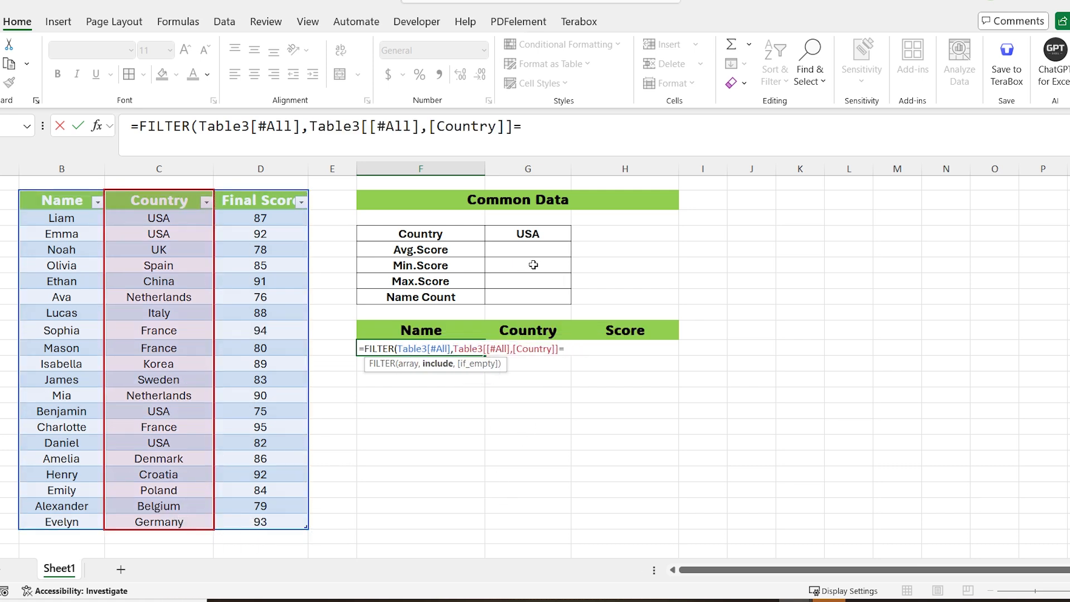
pyautogui.click(527, 233)
pyautogui.write(')')
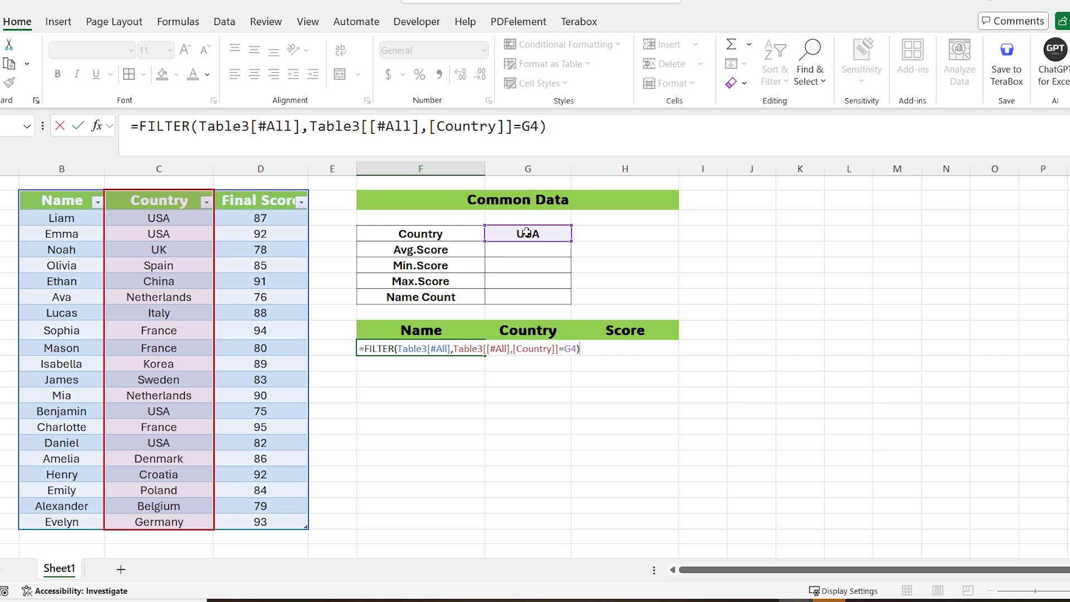
pyautogui.press('Return')
# - Test the filtered list by setting the country in G4 first to UK and finally to FRANCE
pyautogui.click(564, 230)
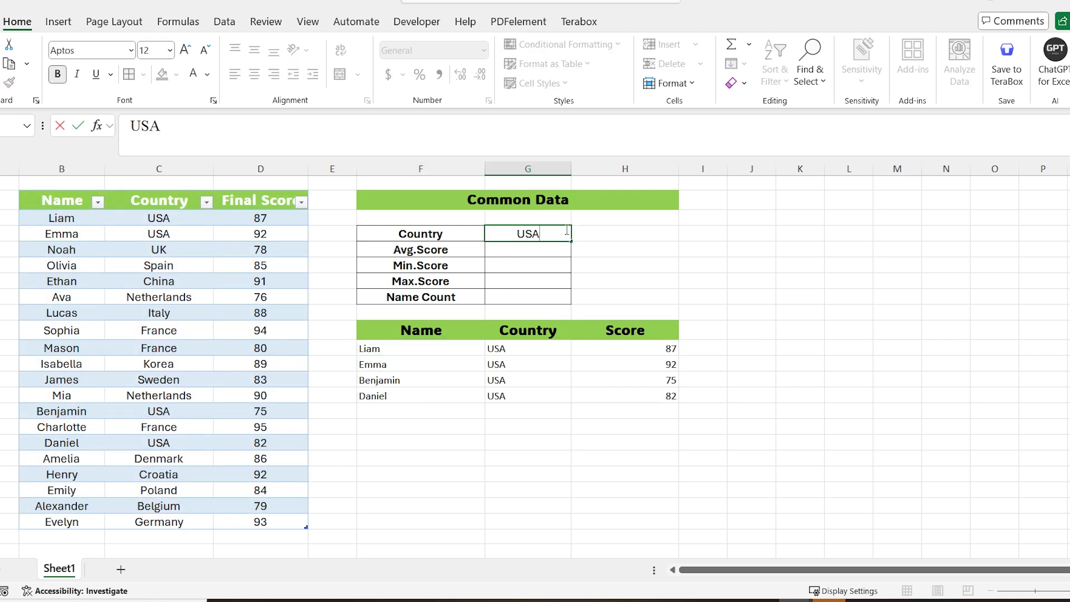
pyautogui.write('UK')
pyautogui.press('Return')
pyautogui.click(565, 229)
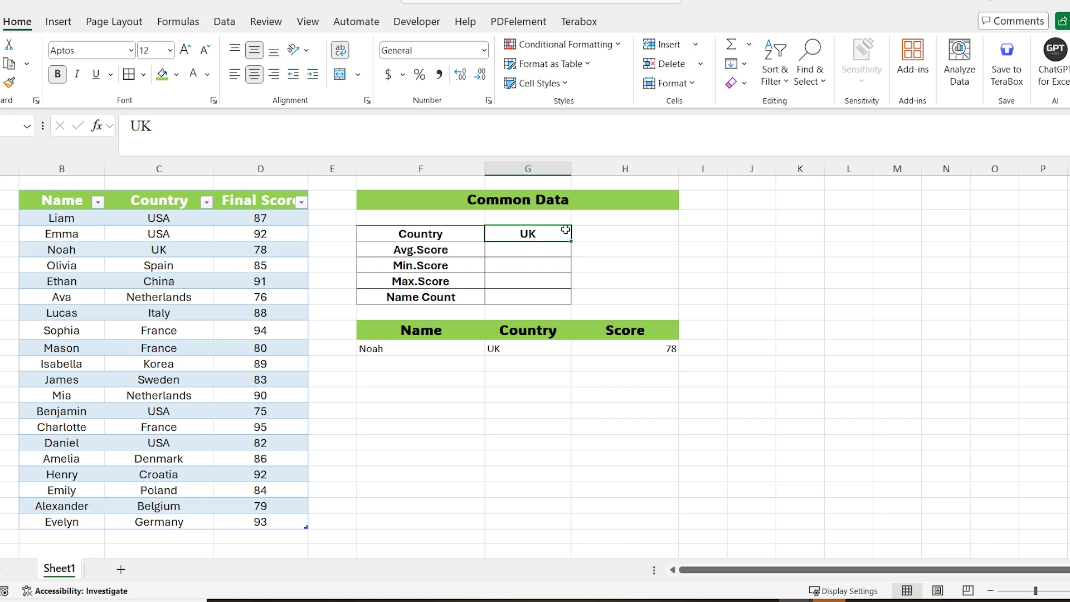
pyautogui.write('ANCE')
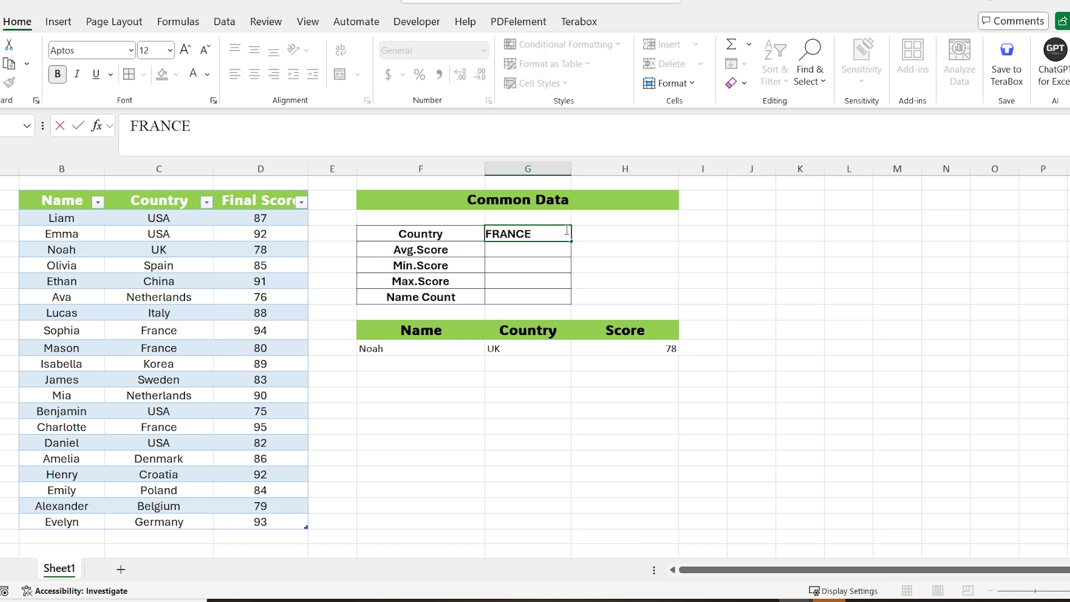
pyautogui.press('Return')
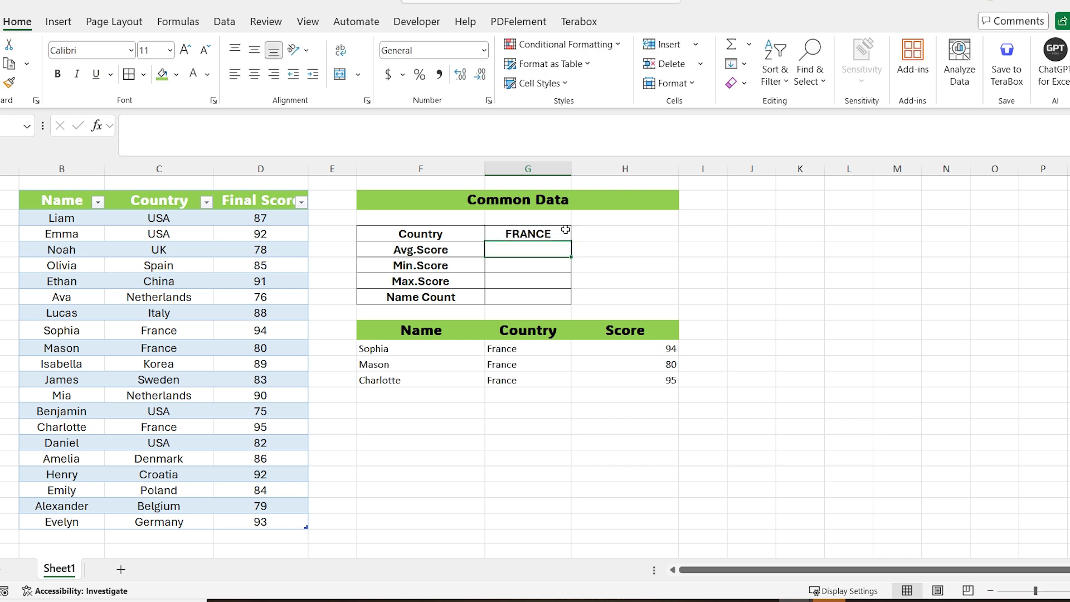
# - Enter =AVERAGE(F11#) in G5 to average the scores in the filtered spill range
pyautogui.doubleClick(498, 252)
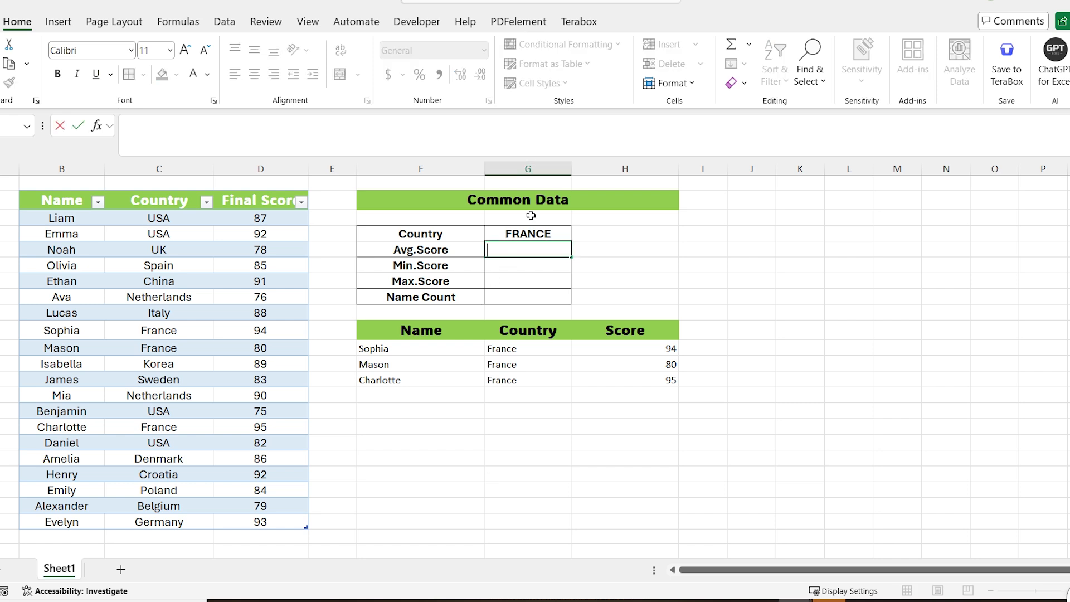
pyautogui.write('=AV')
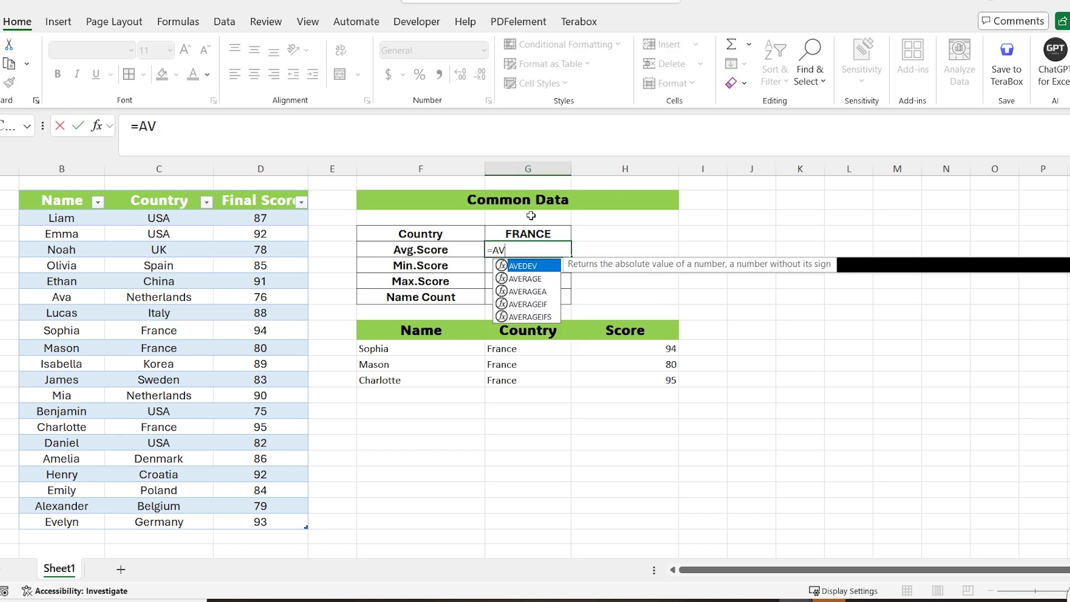
pyautogui.press('Down')
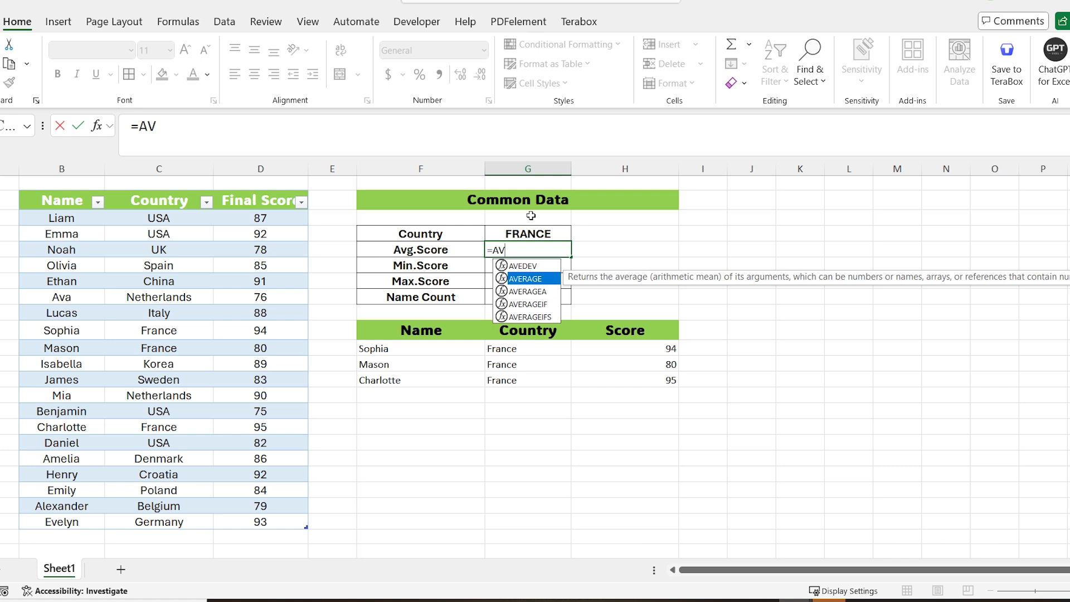
pyautogui.press('Tab')
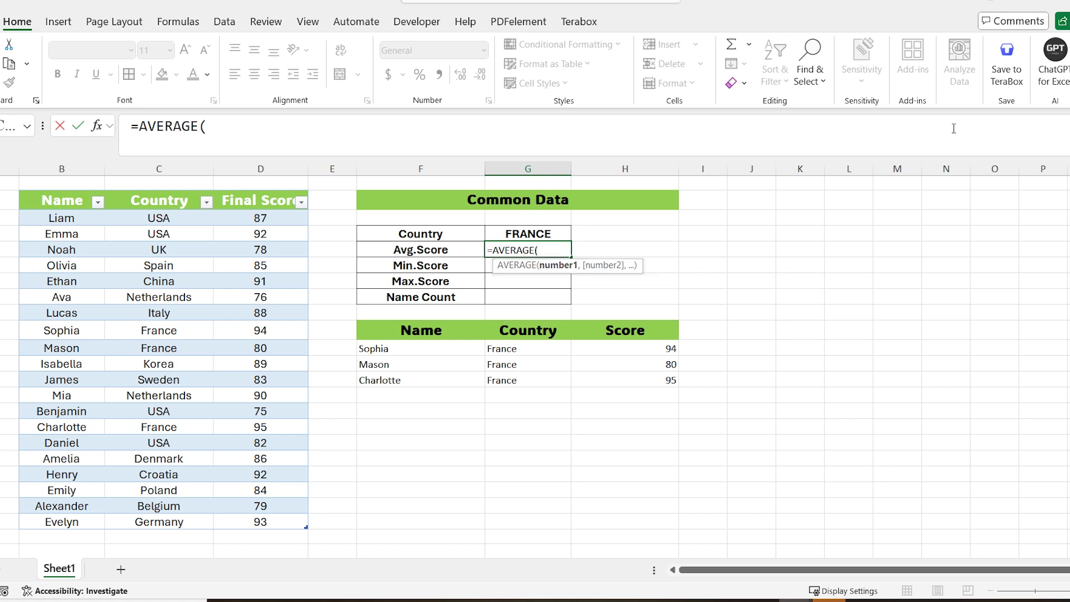
pyautogui.click(417, 349)
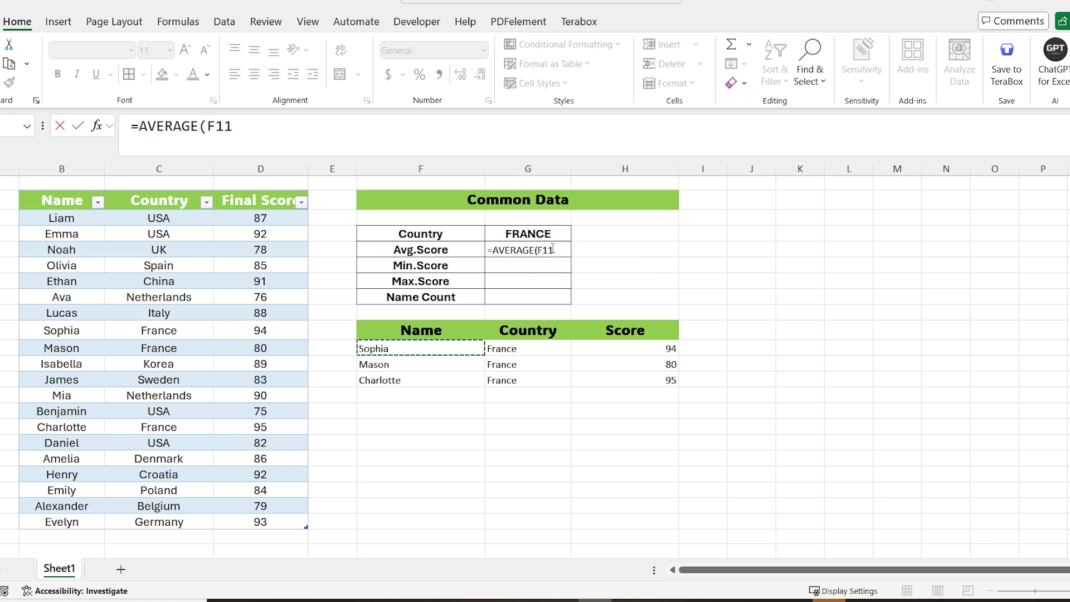
pyautogui.write('#')
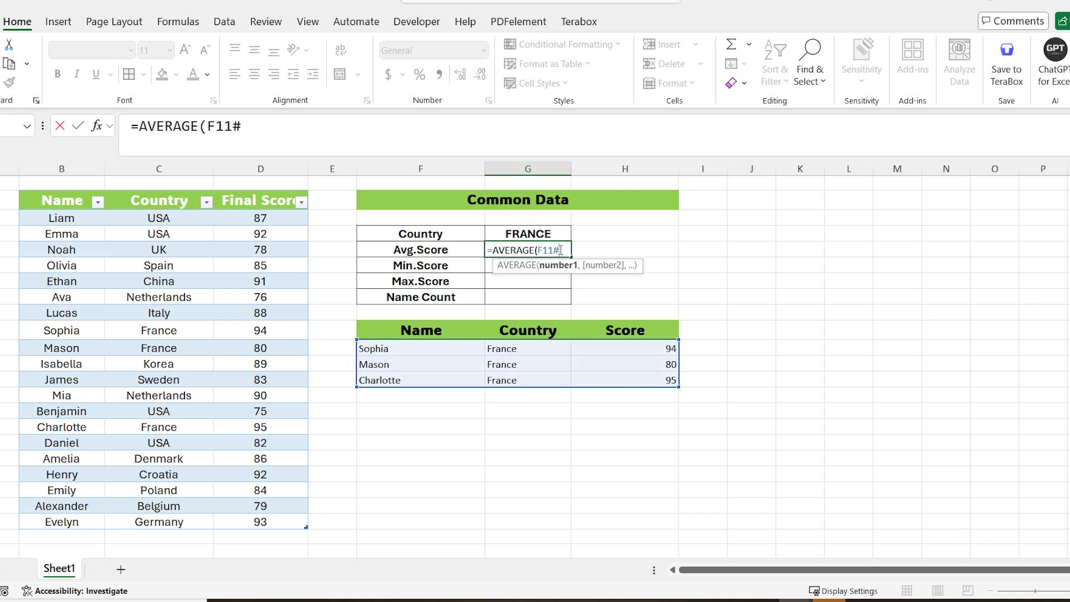
pyautogui.press('Return')
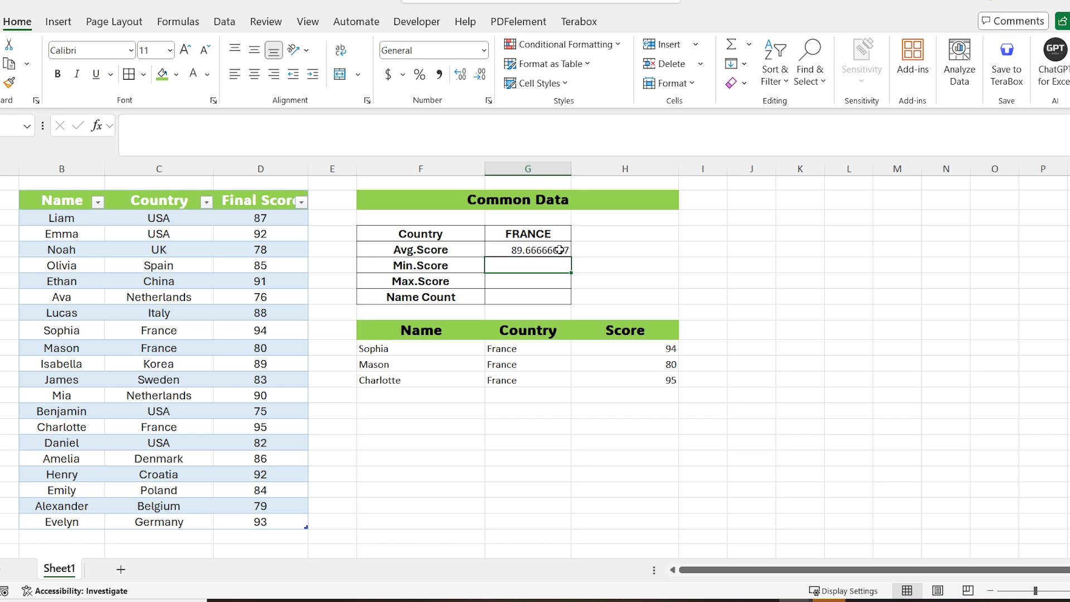
# - Enter =MIN(F11#) in G6 to get the lowest score of the filtered list
pyautogui.doubleClick(519, 266)
pyautogui.write('=')
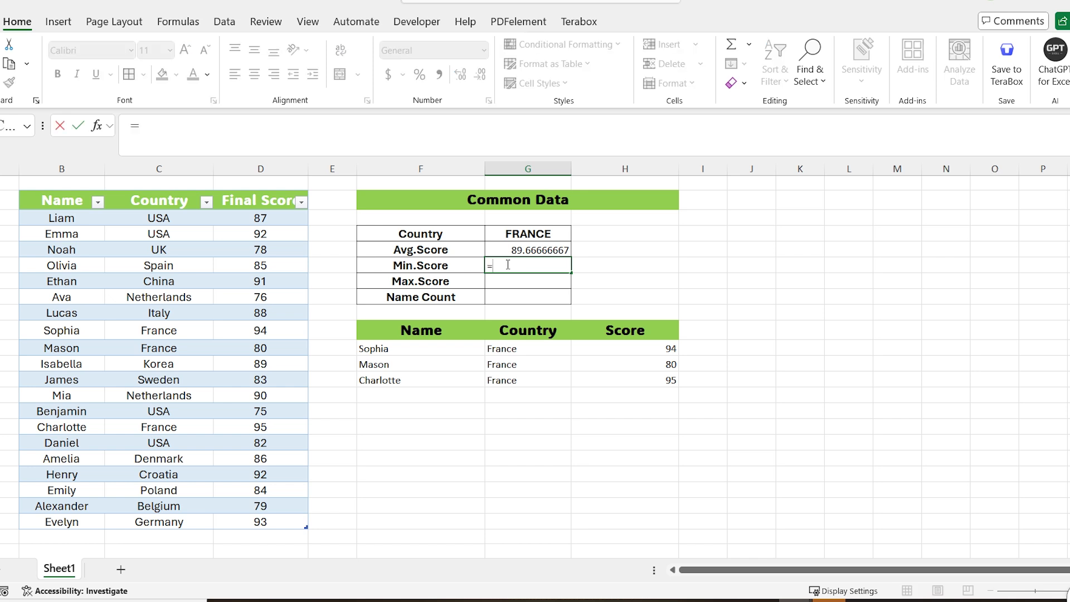
pyautogui.write('MIN')
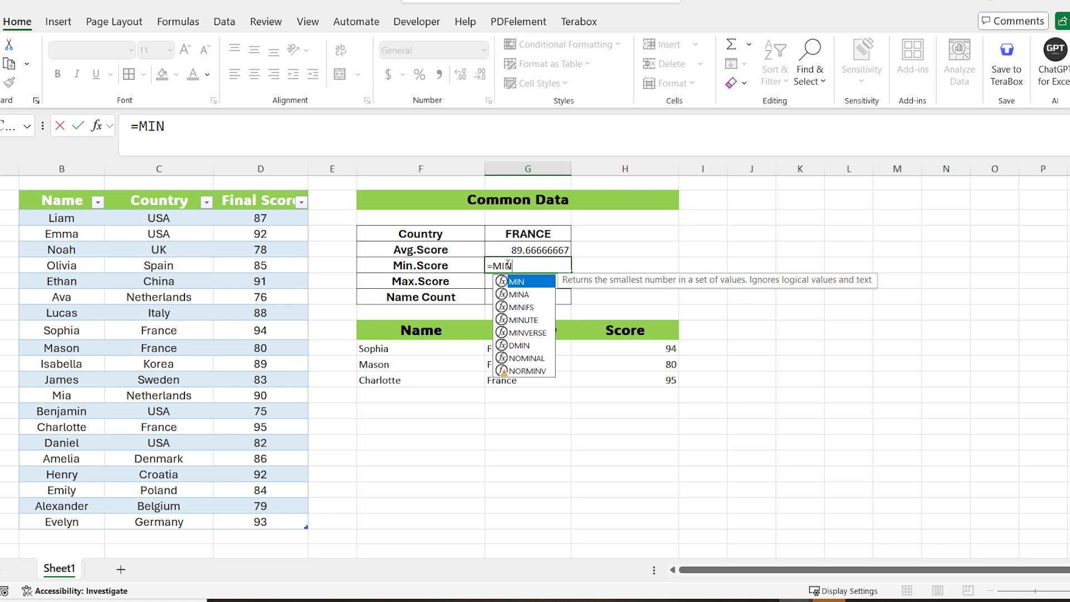
pyautogui.write('(')
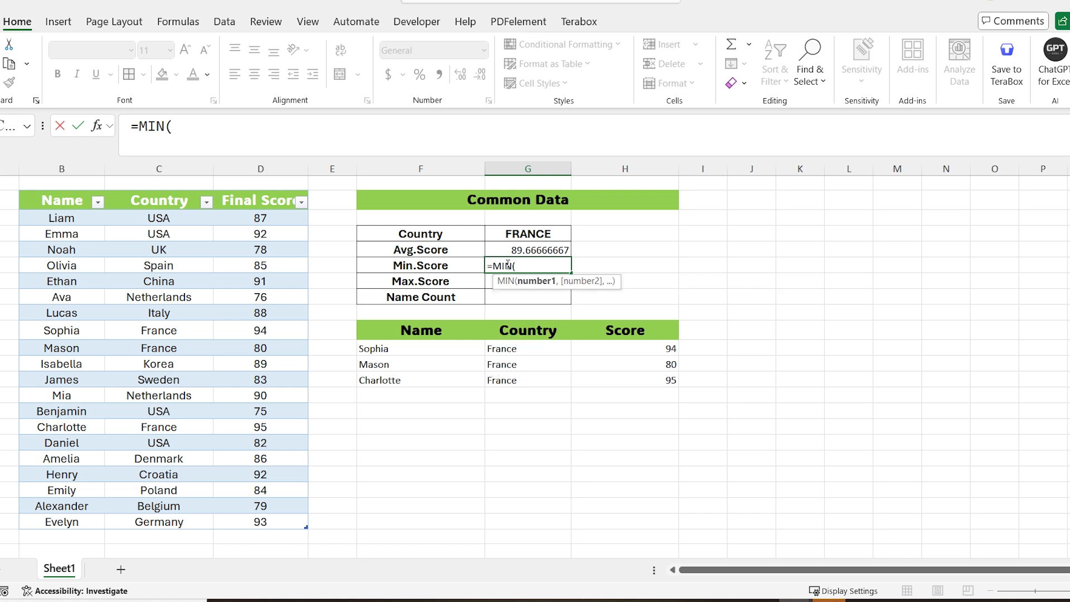
pyautogui.click(429, 352)
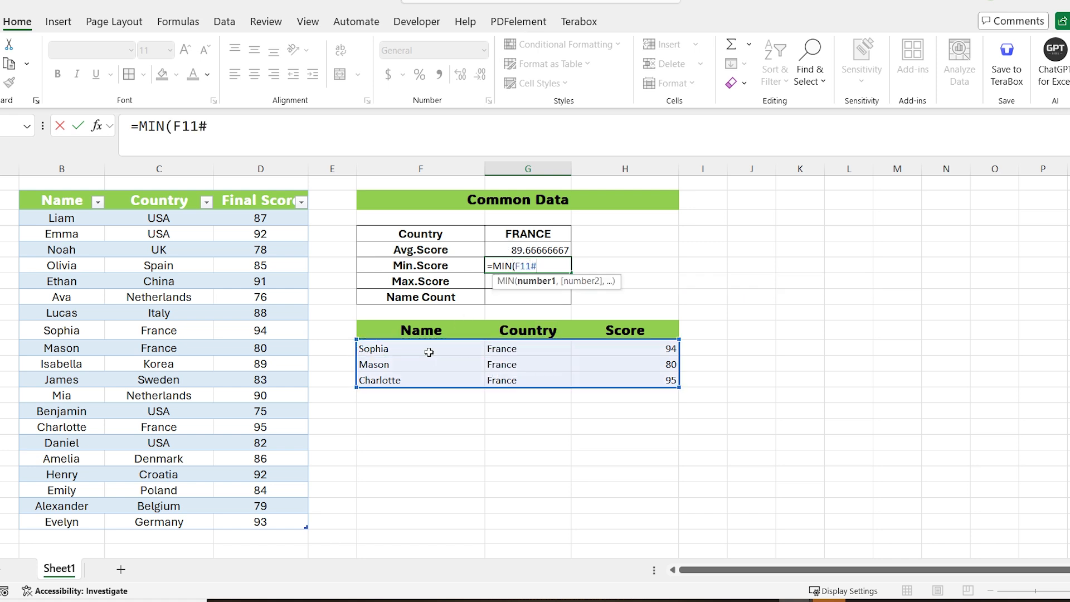
pyautogui.press('Return')
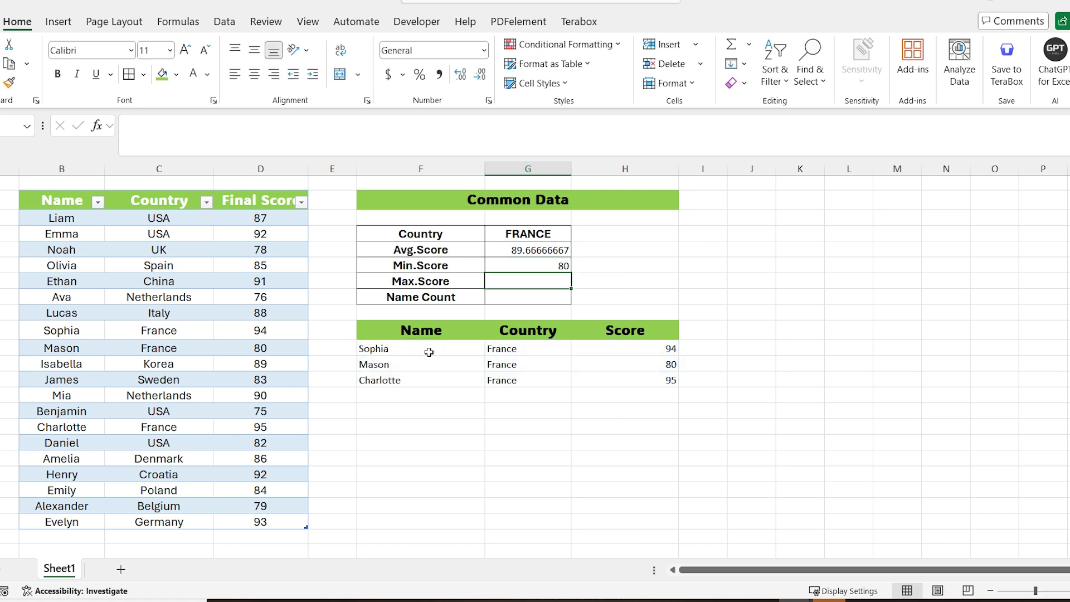
# - Enter =MAX(F11#) in G7 to get the highest score of the filtered list
pyautogui.write('=MA')
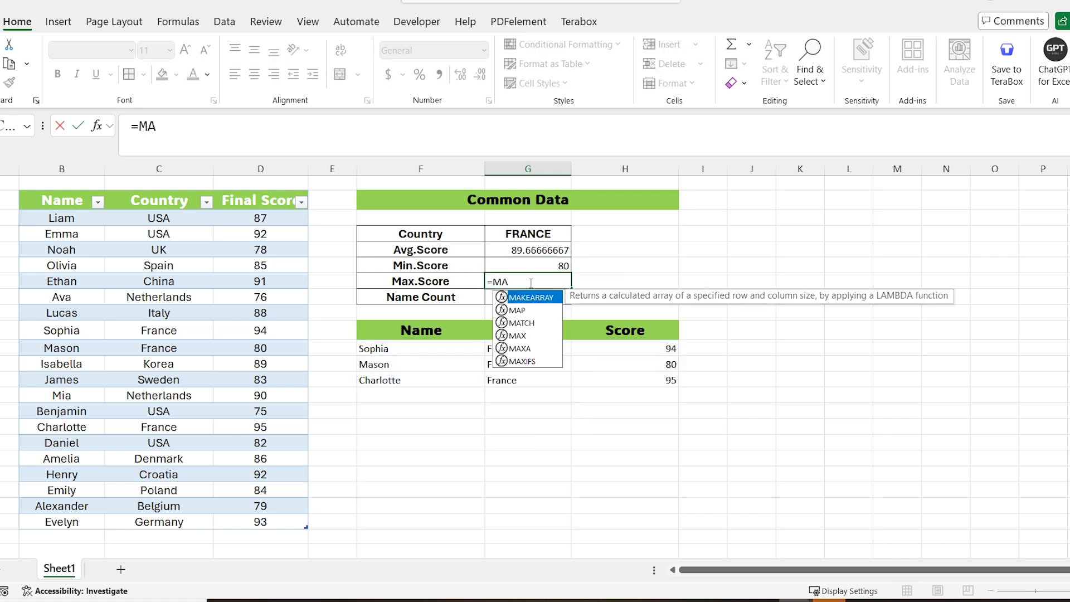
pyautogui.write('X(')
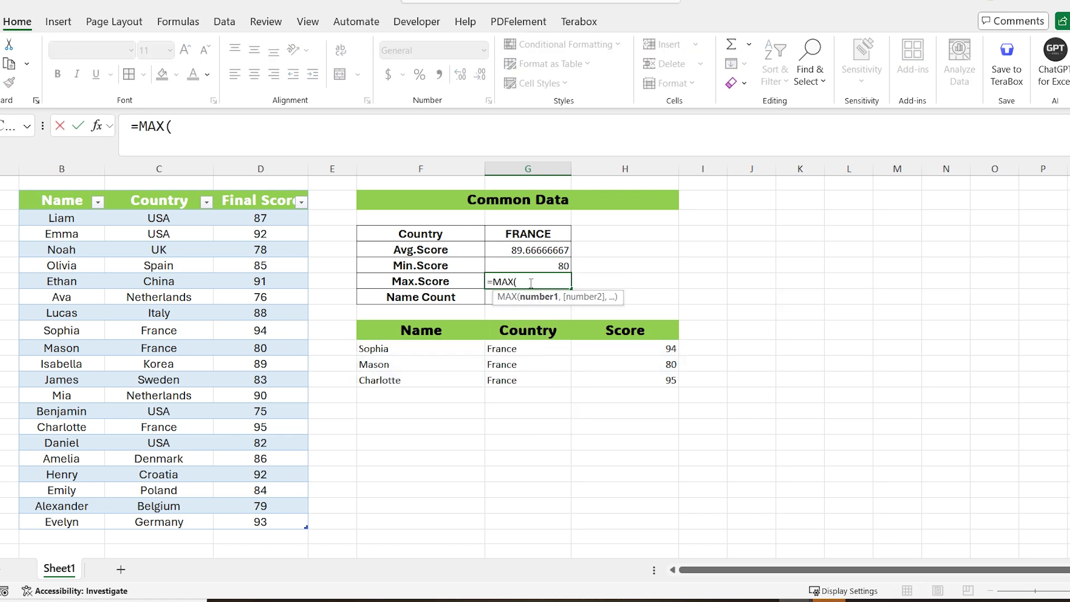
pyautogui.click(399, 351)
pyautogui.write('#')
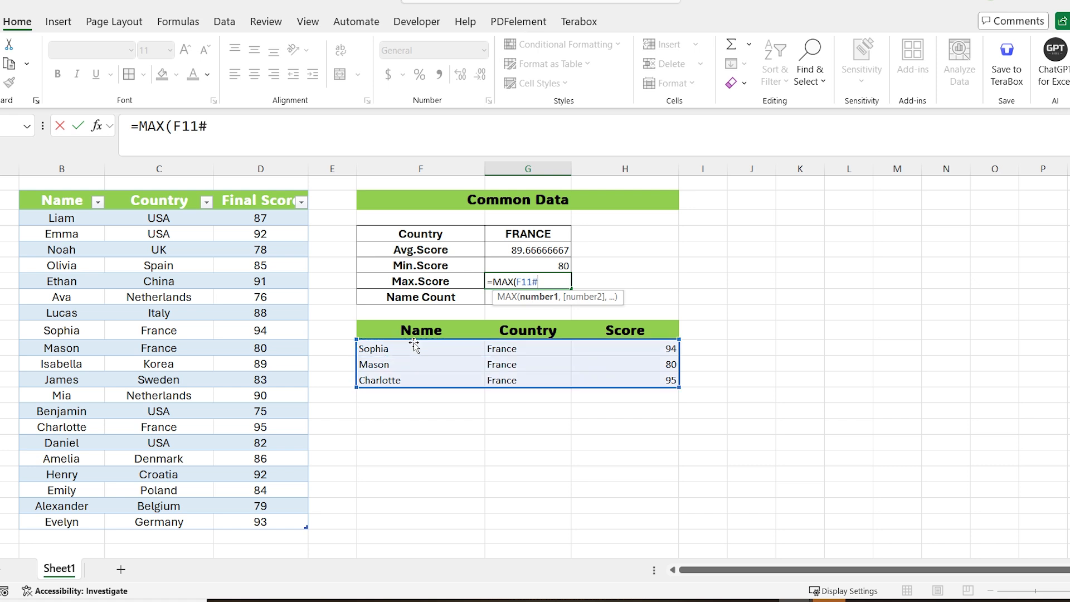
pyautogui.press('Return')
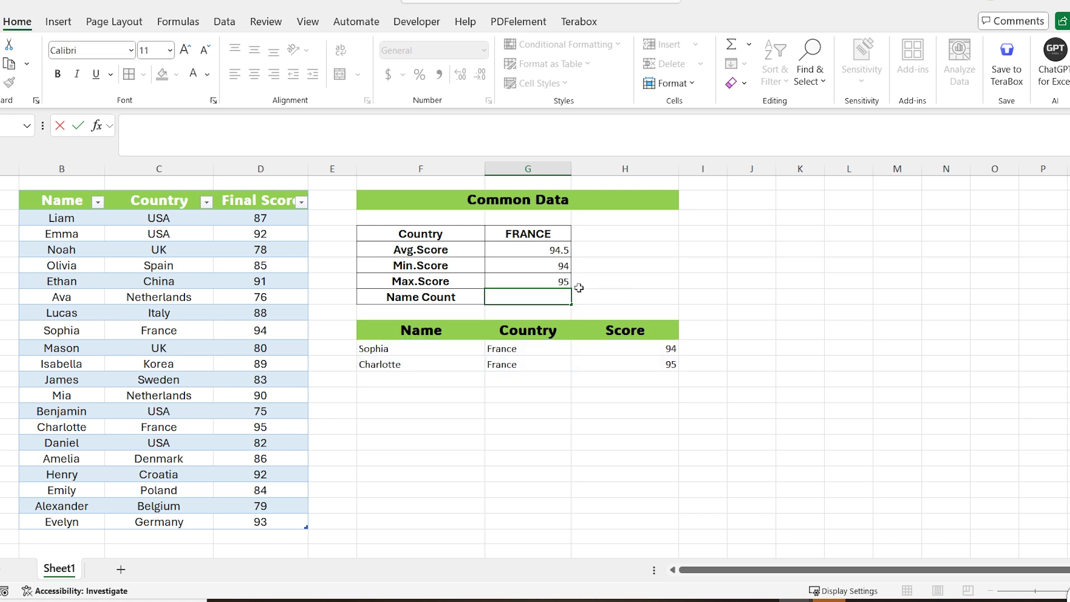
# - Try counting the filtered names in G8 with =COUNTA(F11#)
pyautogui.write('=COU')
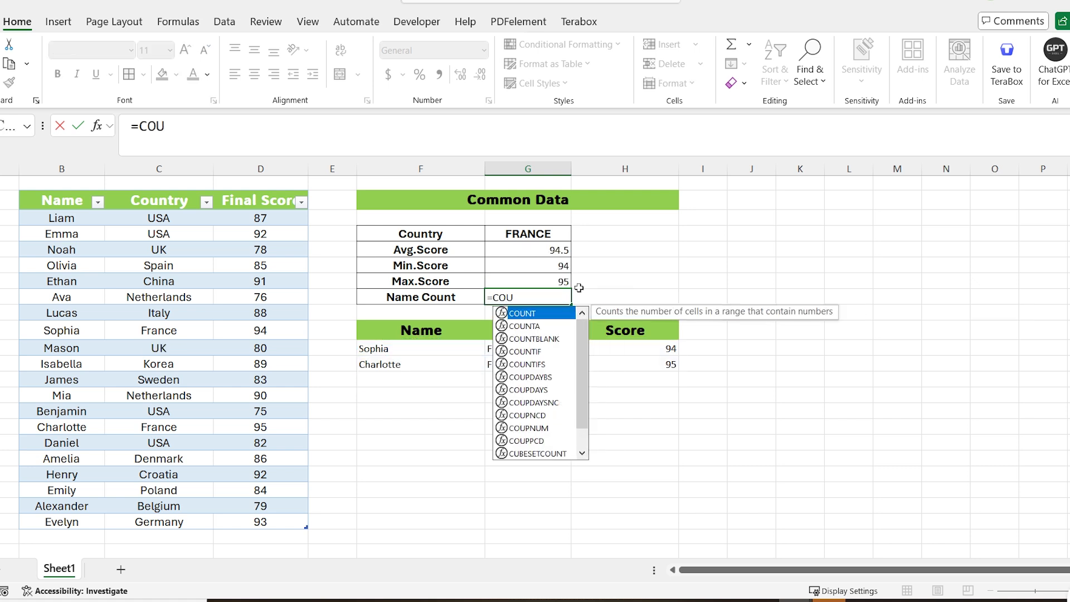
pyautogui.press('Down')
pyautogui.press('Tab')
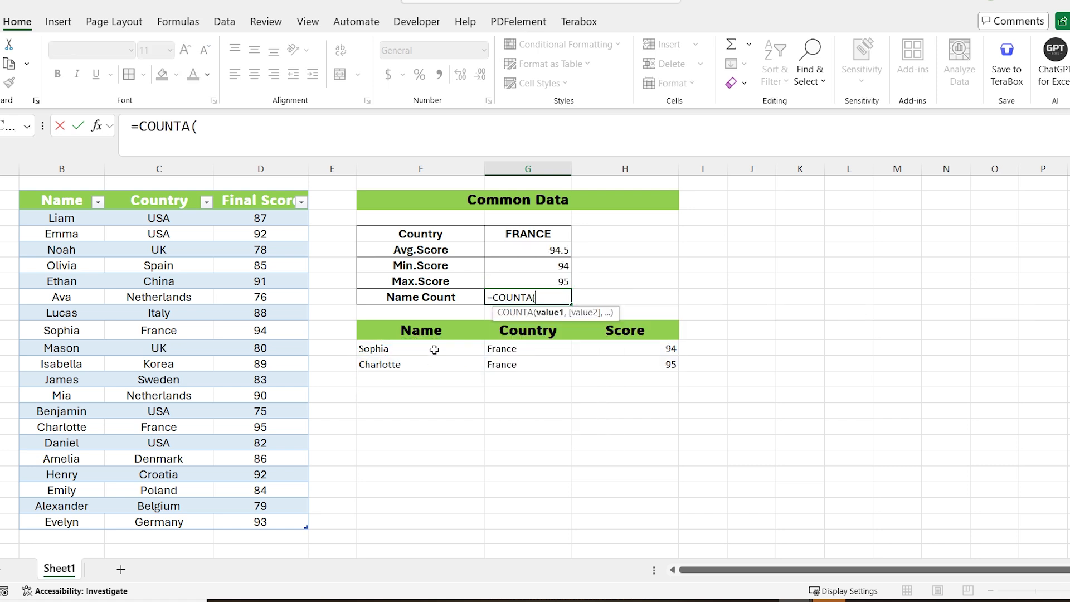
pyautogui.click(435, 349)
pyautogui.write('#')
pyautogui.press('Return')
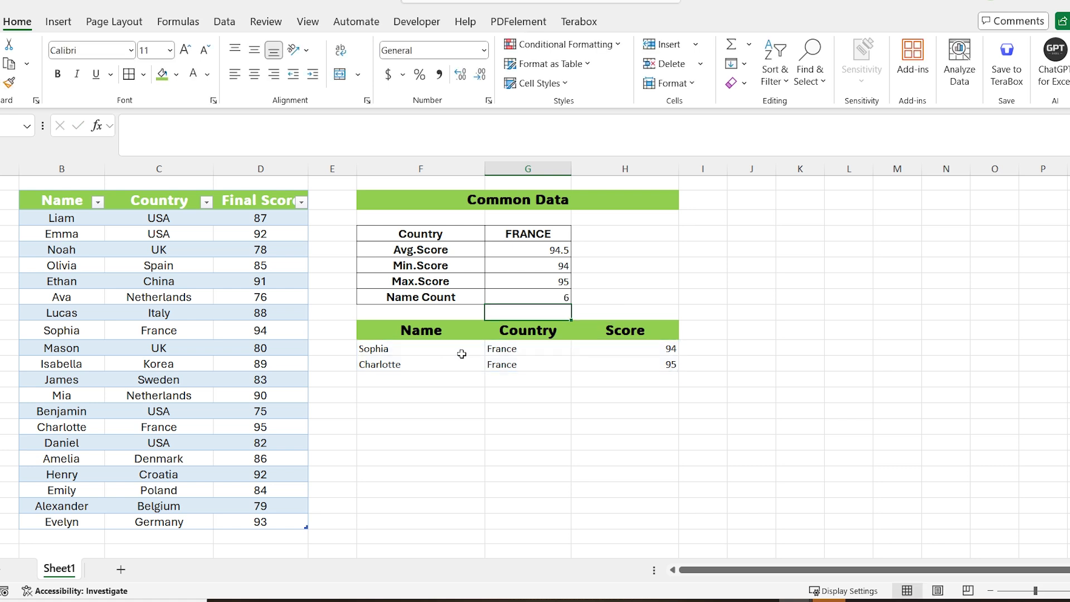
# - Replace the Name Count formula in G8 with =COUNTA(INDEX(F11#,0,1)) so it counts only the first column of the spill range
pyautogui.click(556, 297)
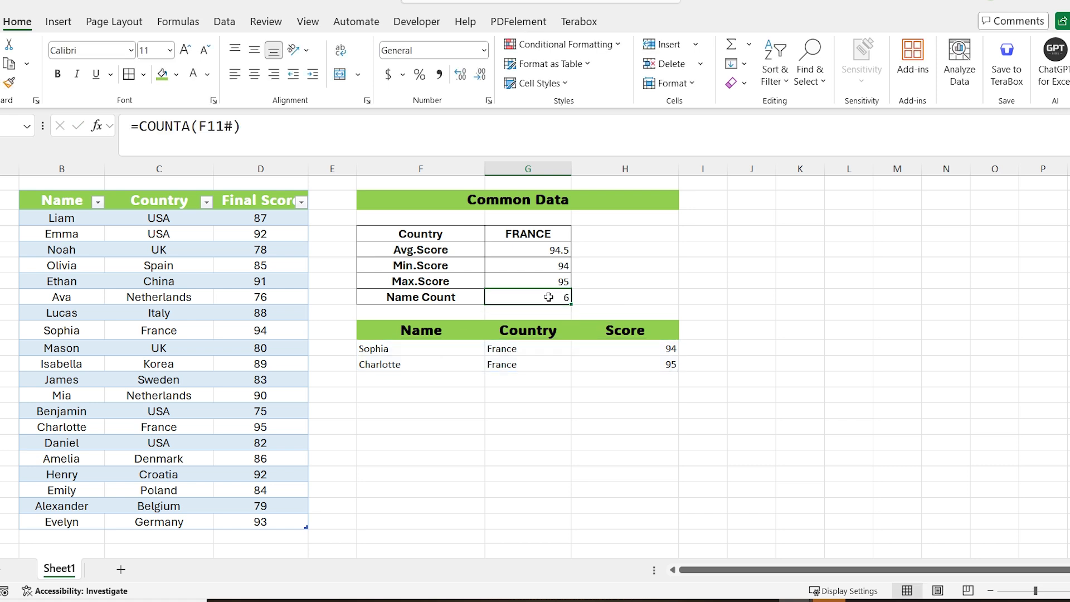
pyautogui.press('BackSpace')
pyautogui.write('=')
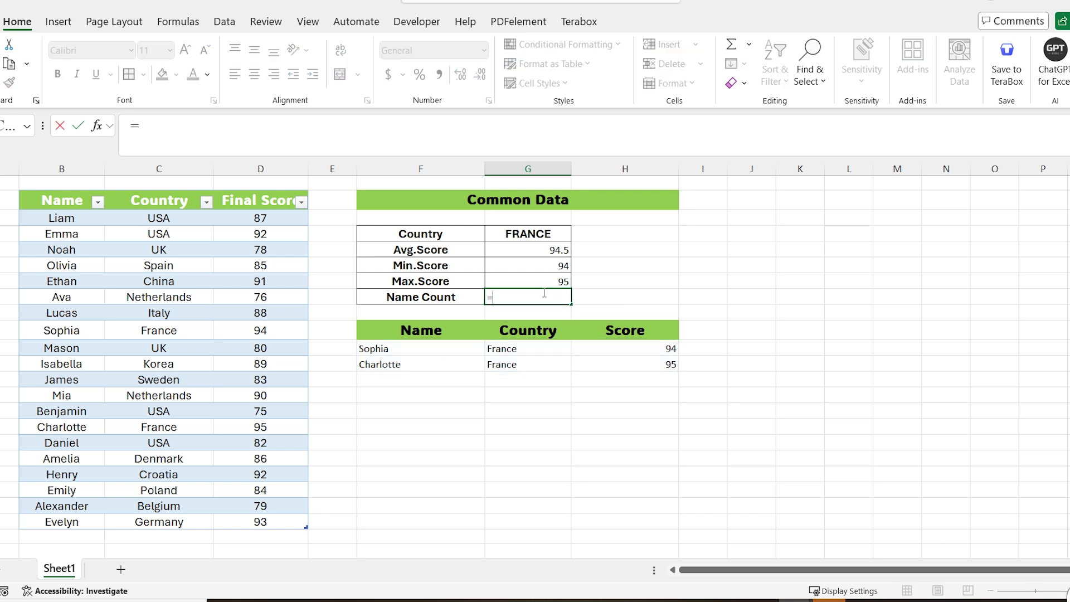
pyautogui.write('COUN')
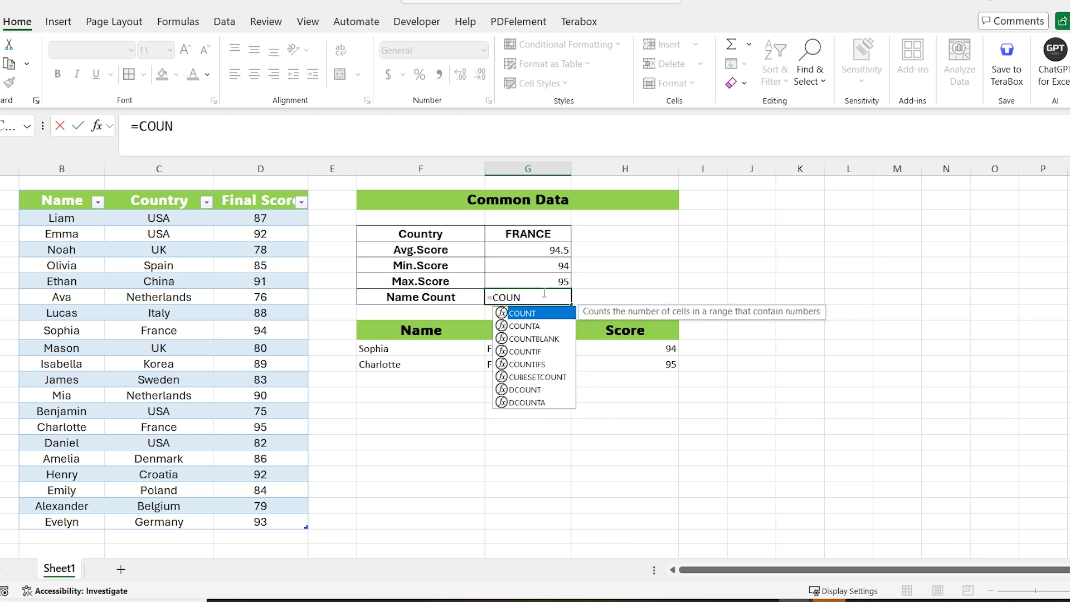
pyautogui.press('Down')
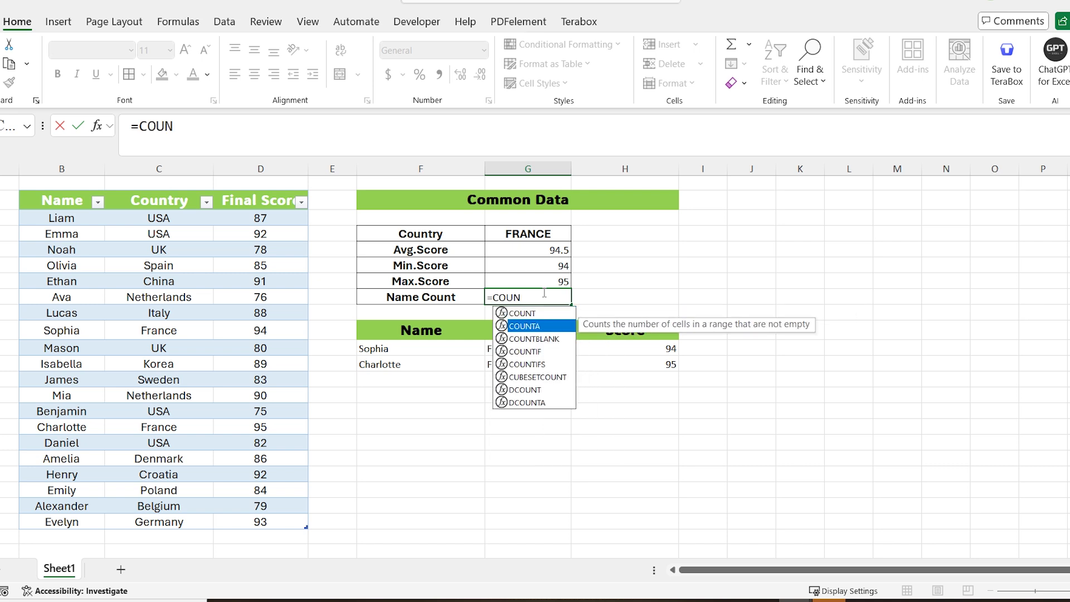
pyautogui.press('Tab')
pyautogui.write('IN')
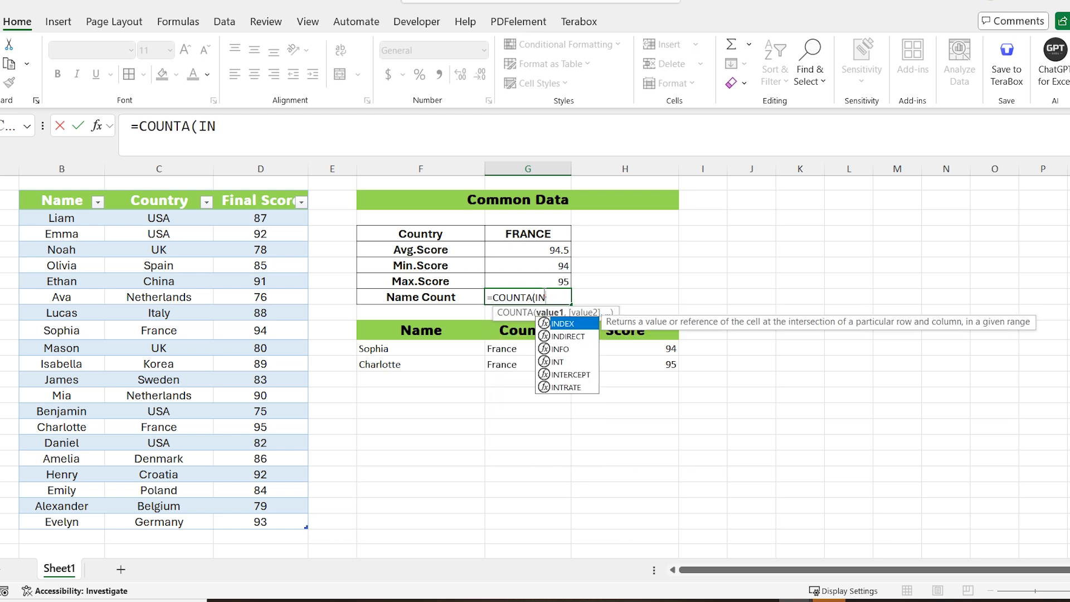
pyautogui.press('Tab')
pyautogui.click(400, 349)
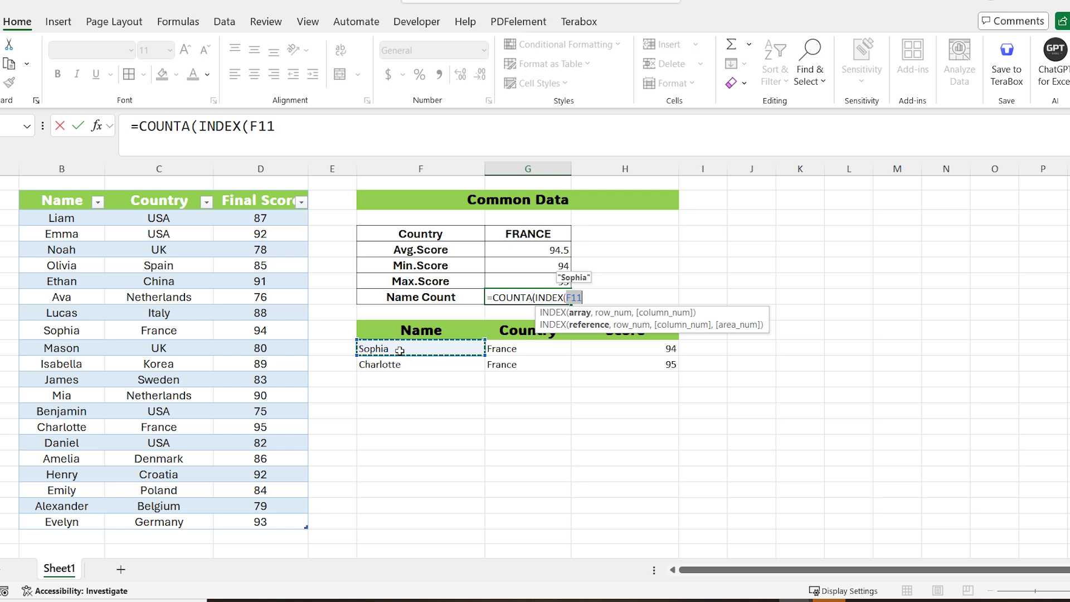
pyautogui.write('#')
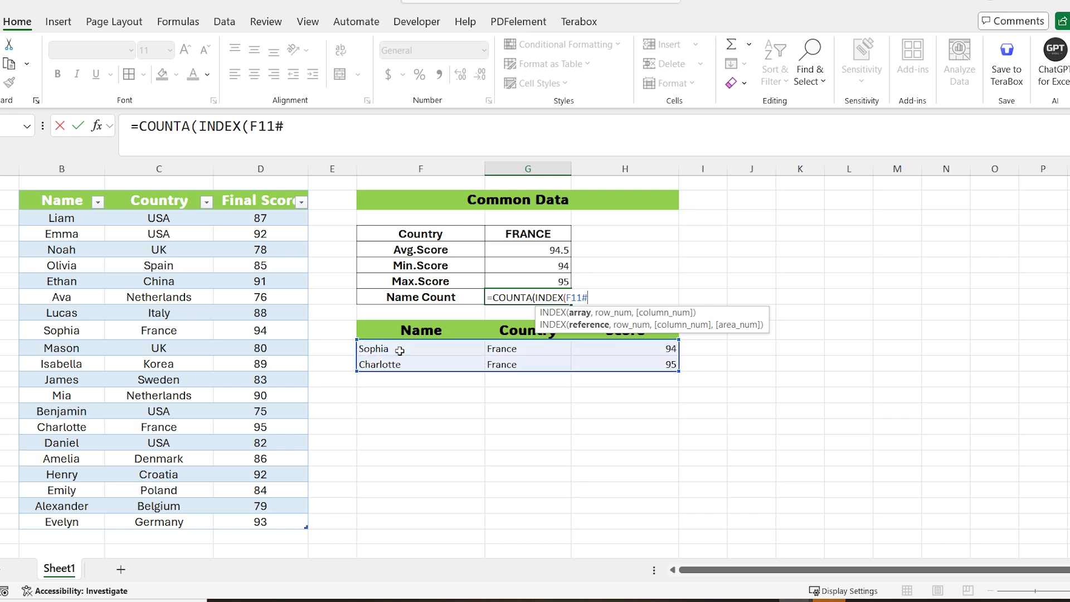
pyautogui.write(')')
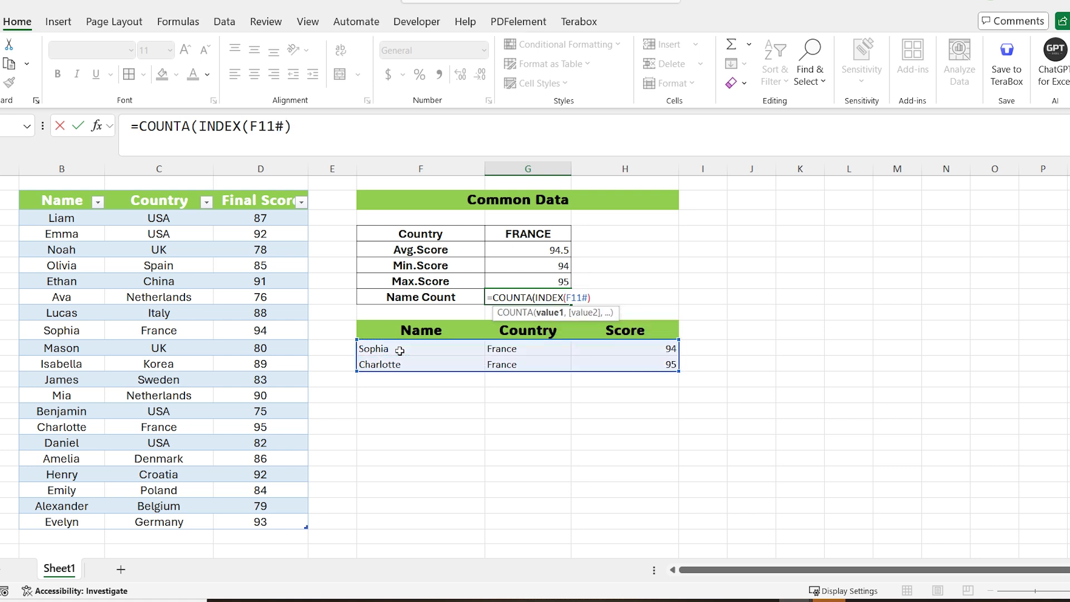
pyautogui.press('BackSpace')
pyautogui.write(',0')
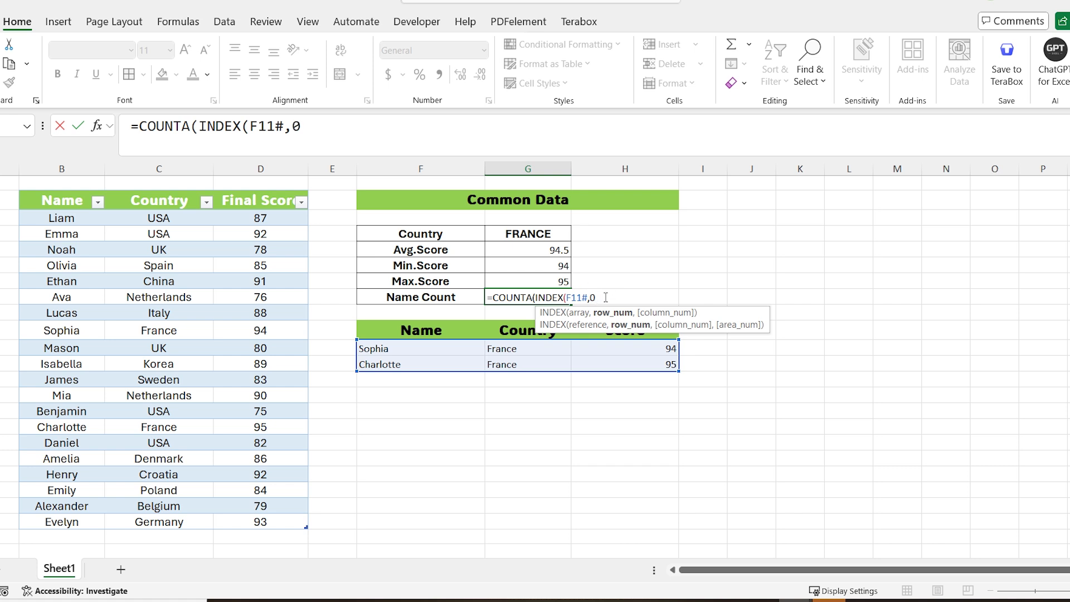
pyautogui.write(',')
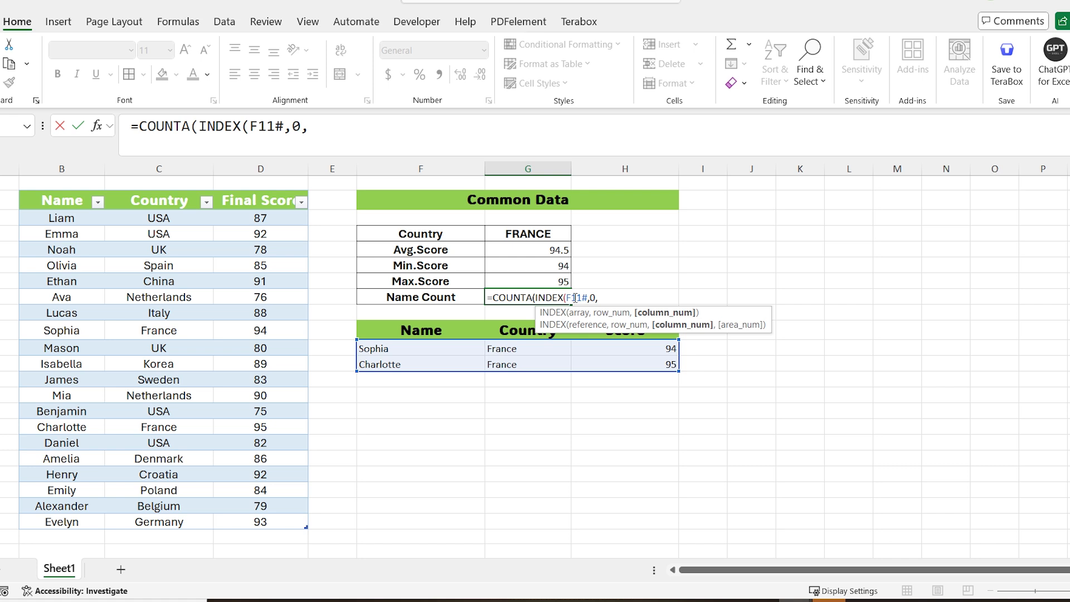
pyautogui.write('1))')
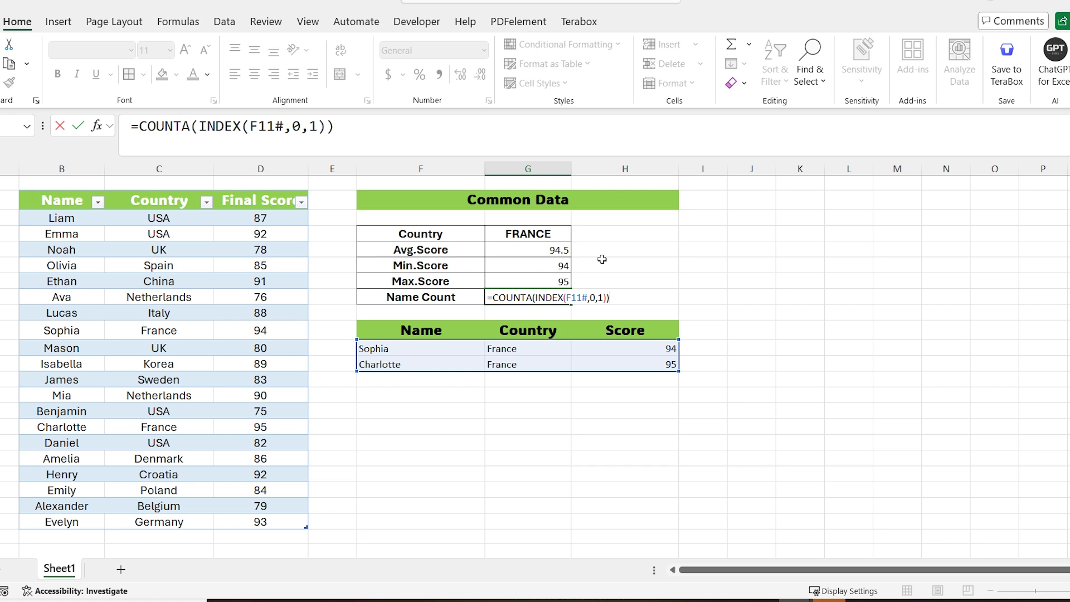
pyautogui.press('Return')
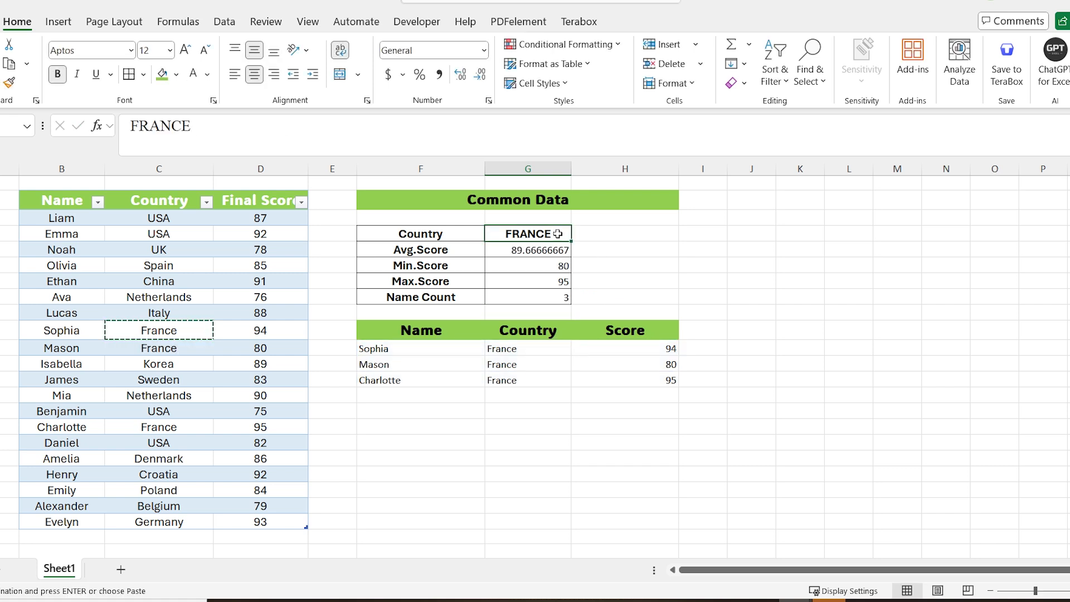
# - Test the summary formulas by setting the country in G4 to USA
pyautogui.write('USA')
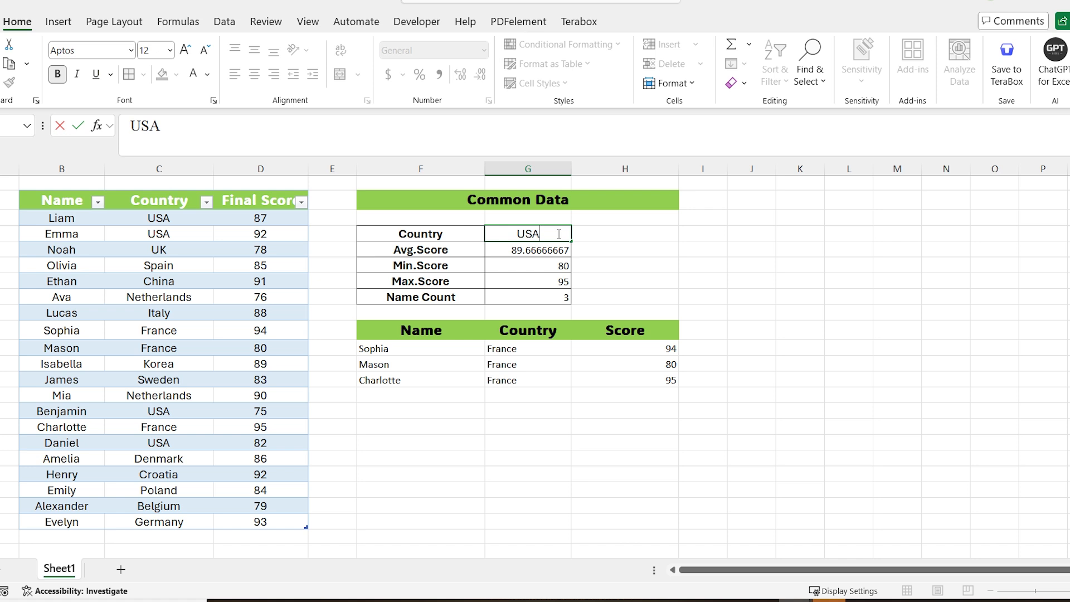
pyautogui.press('Return')
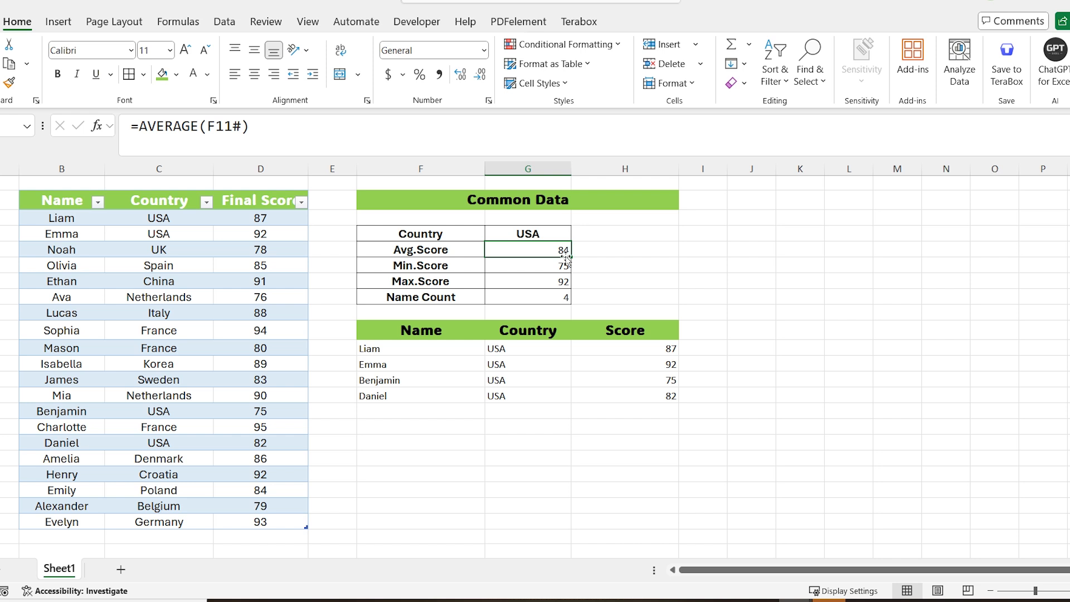
# - Enter =UNIQUE(Table3[Country]) in J2 to spill a list of the table's unique countries
pyautogui.doubleClick(752, 197)
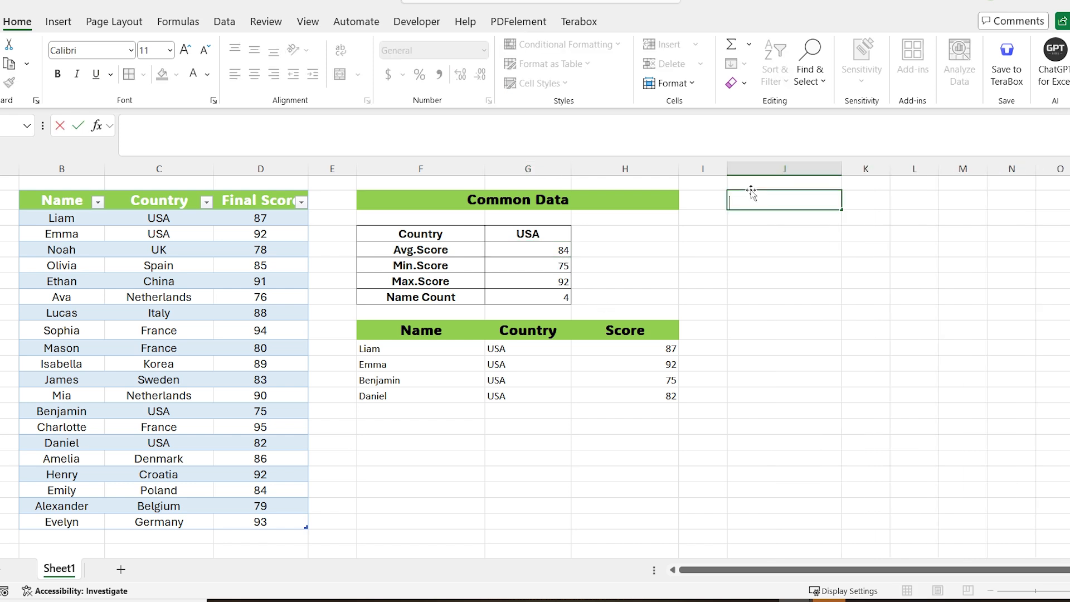
pyautogui.write('=UN')
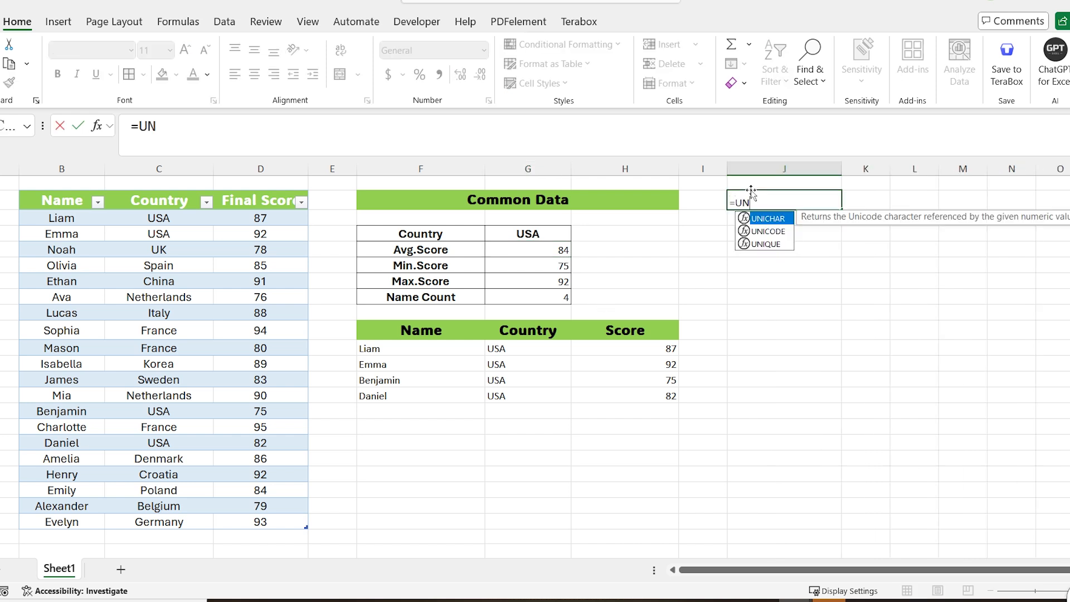
pyautogui.press('Down')
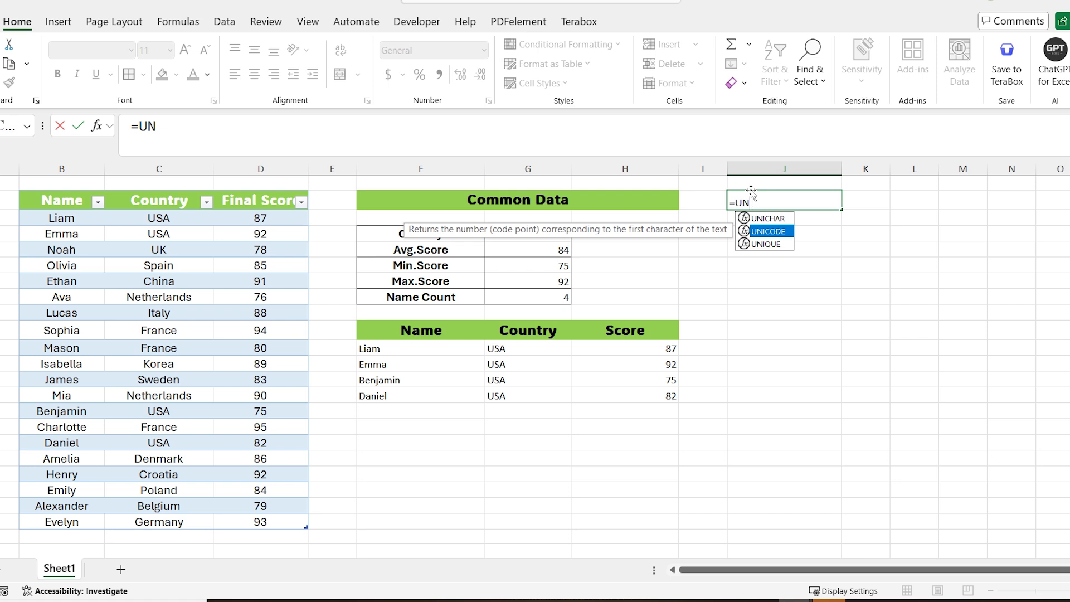
pyautogui.press('Down')
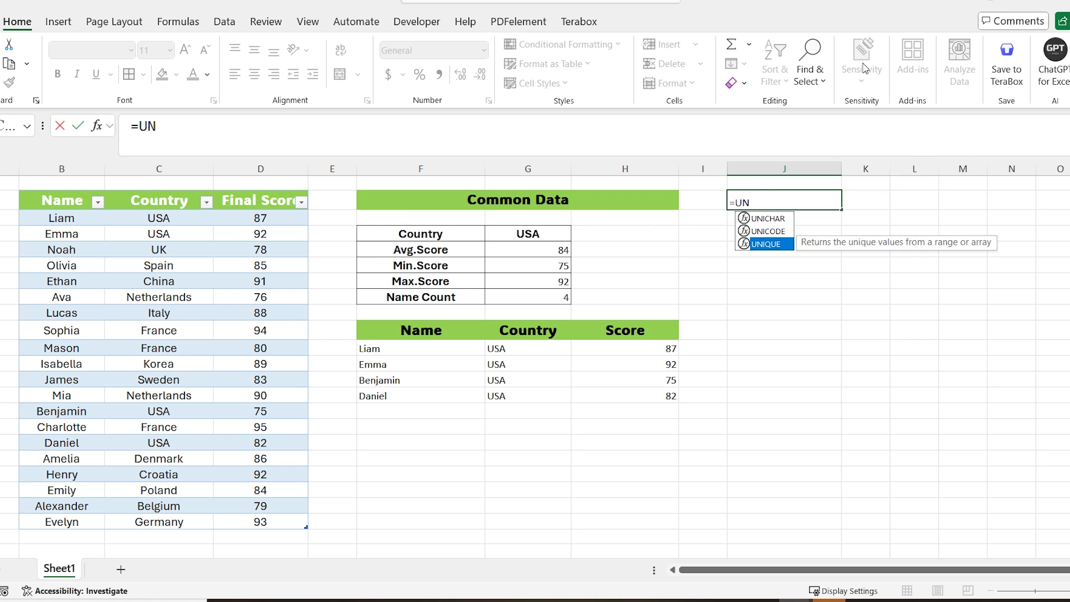
pyautogui.press('Tab')
pyautogui.moveTo(182, 220); pyautogui.dragTo(167, 524)
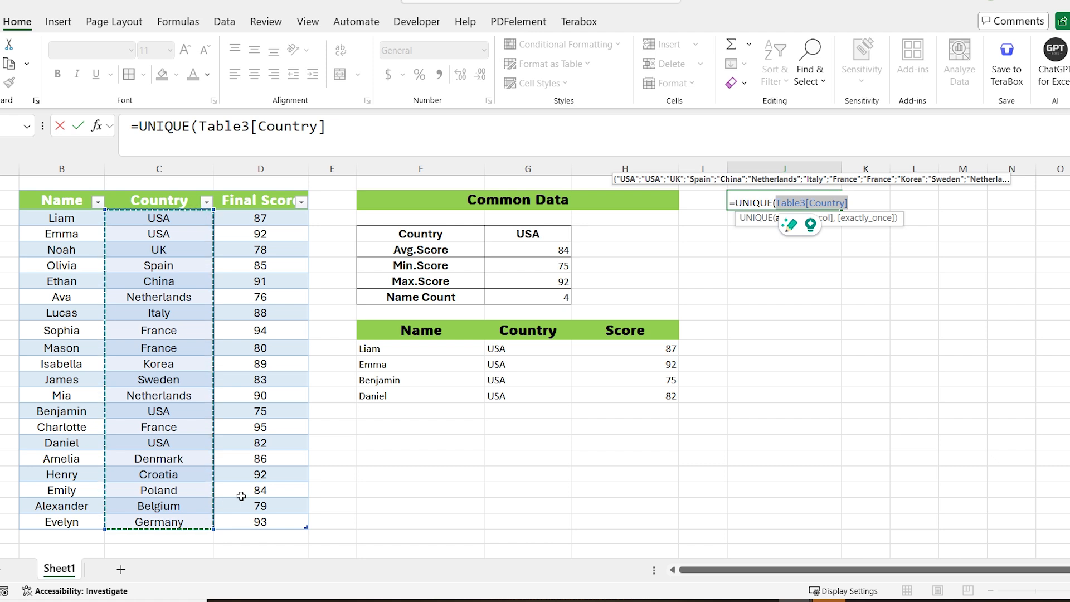
pyautogui.press('Return')
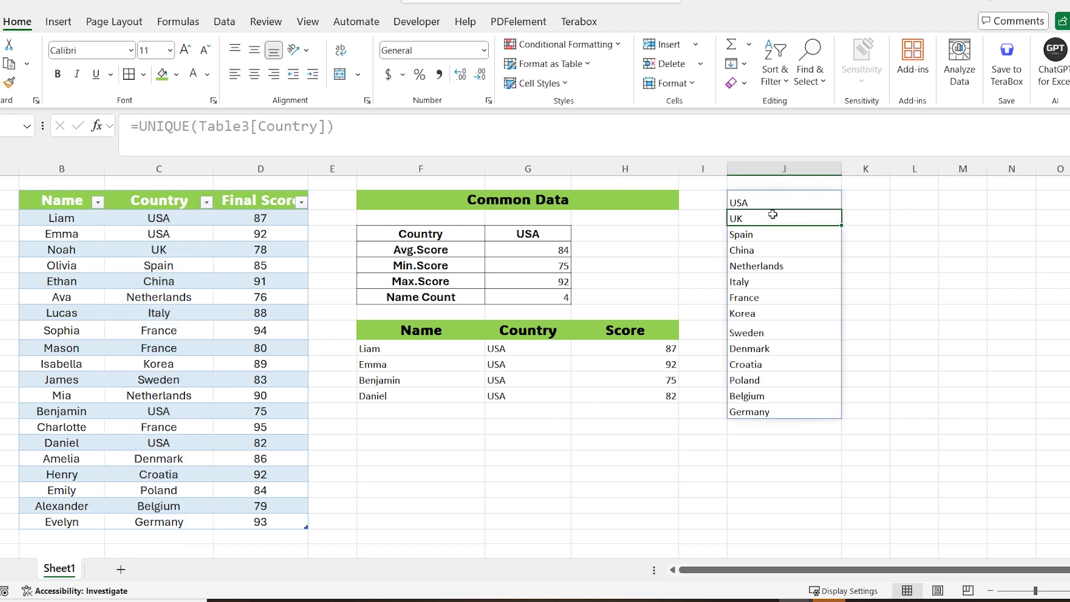
# - Add a List data validation to the country cell G4 with the spill reference =$J$2# as its source
pyautogui.click(518, 234)
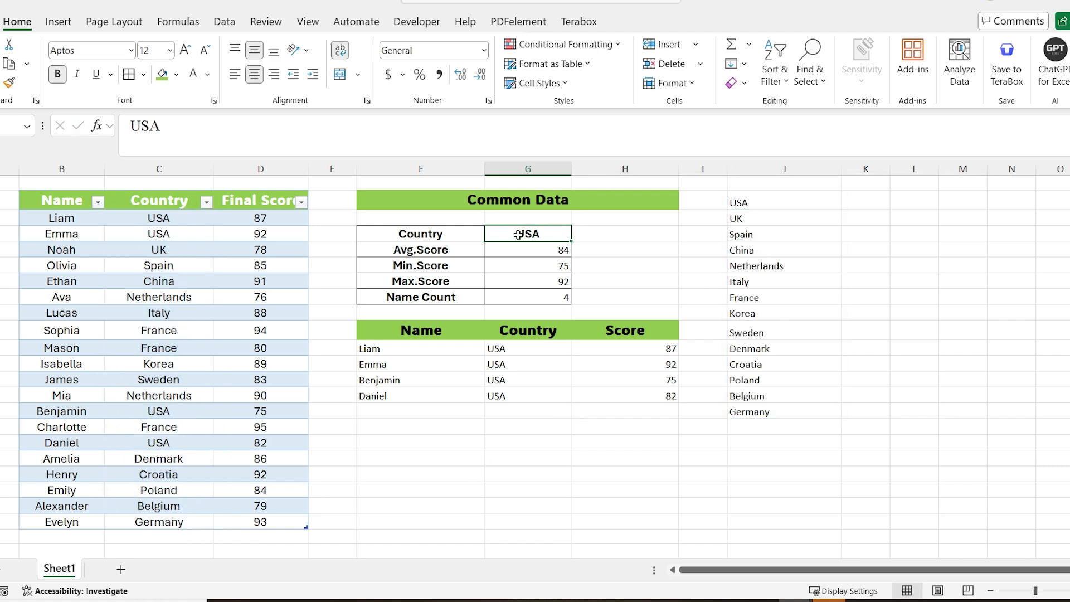
pyautogui.click(225, 22)
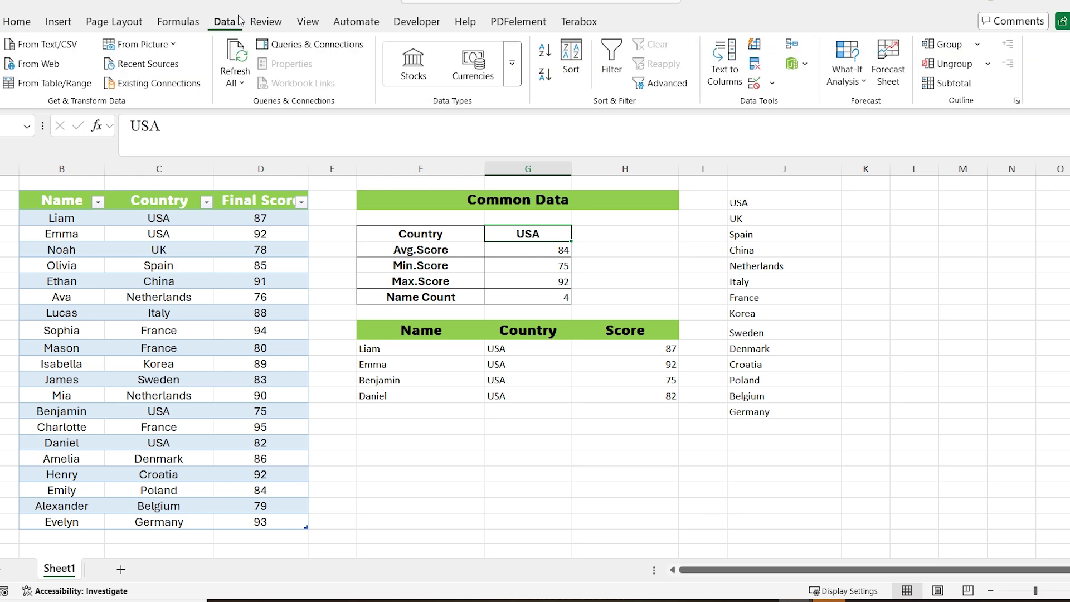
pyautogui.click(760, 89)
pyautogui.click(383, 350)
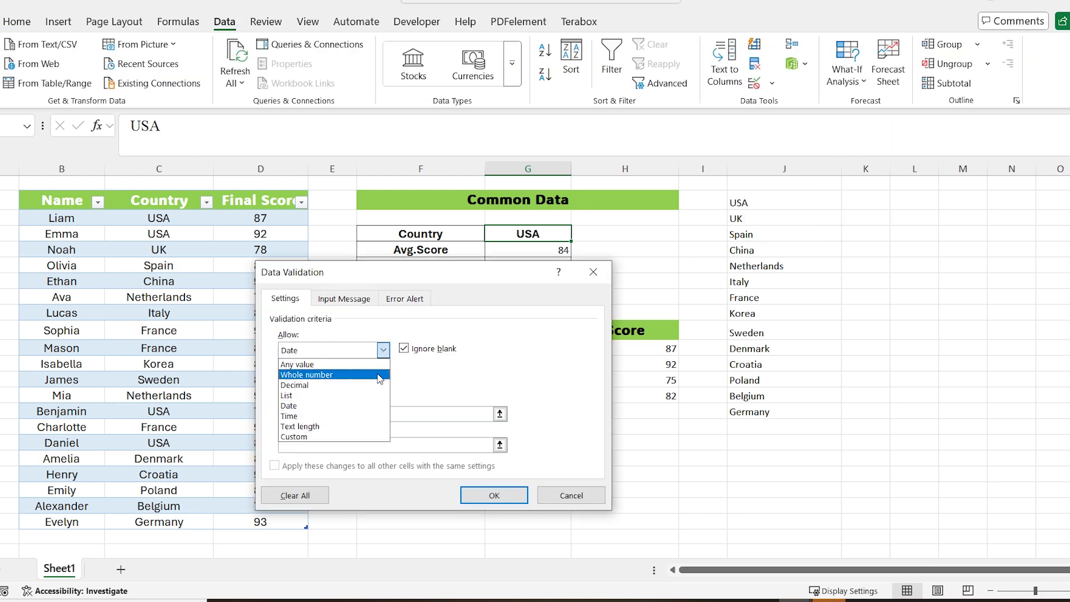
pyautogui.click(372, 397)
pyautogui.click(385, 414)
pyautogui.moveTo(741, 202); pyautogui.dragTo(759, 407)
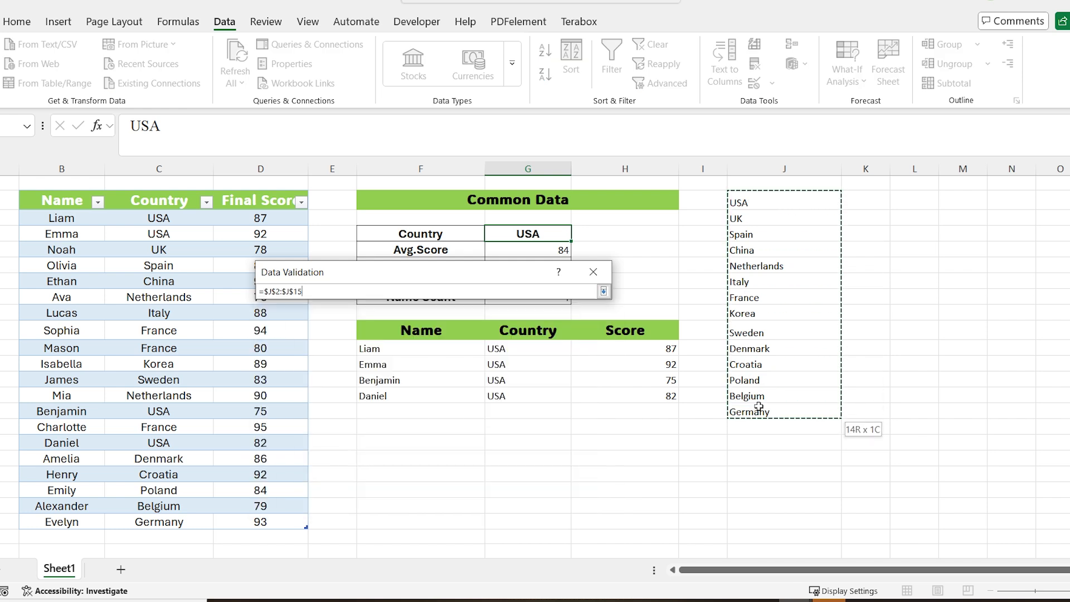
pyautogui.press('BackSpace')
pyautogui.press('BackSpace')
pyautogui.press('BackSpace')
pyautogui.press('BackSpace')
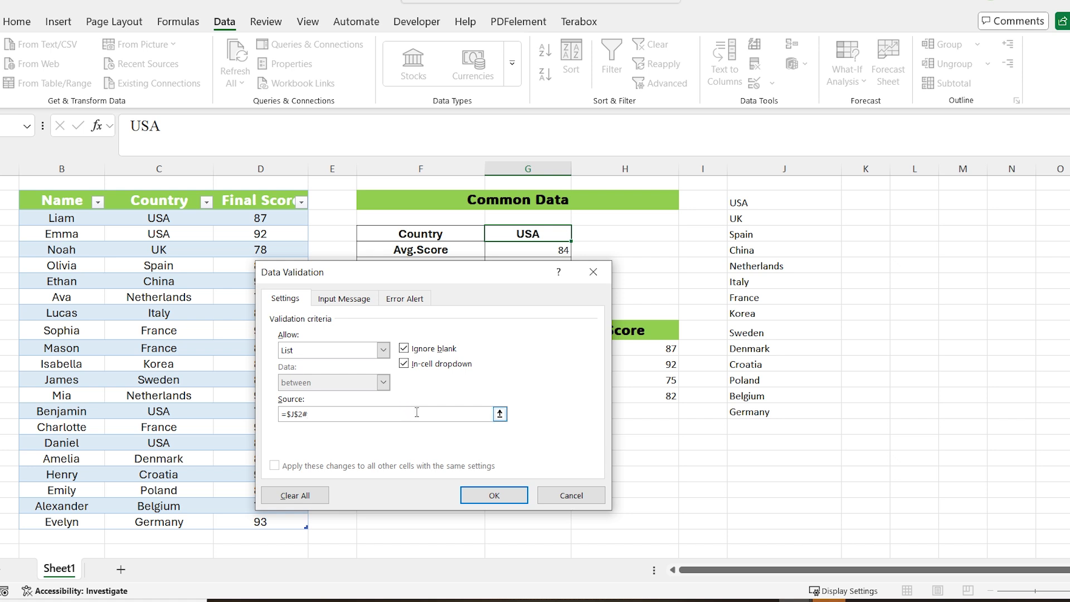
pyautogui.click(496, 495)
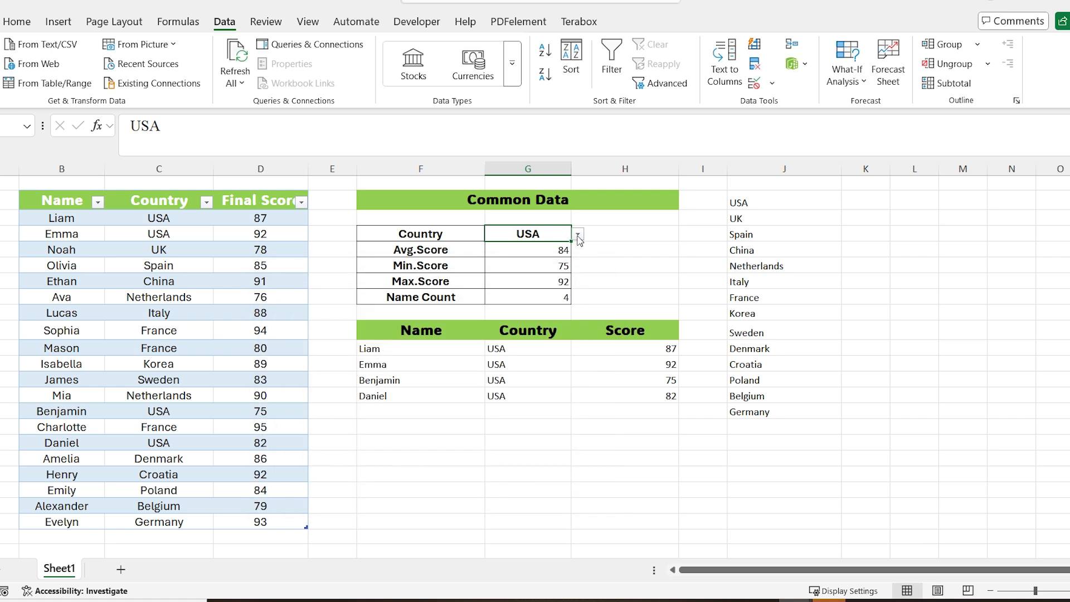
# - Test the country dropdown in G4 by choosing France, followed by Sweden
pyautogui.click(579, 237)
pyautogui.click(555, 326)
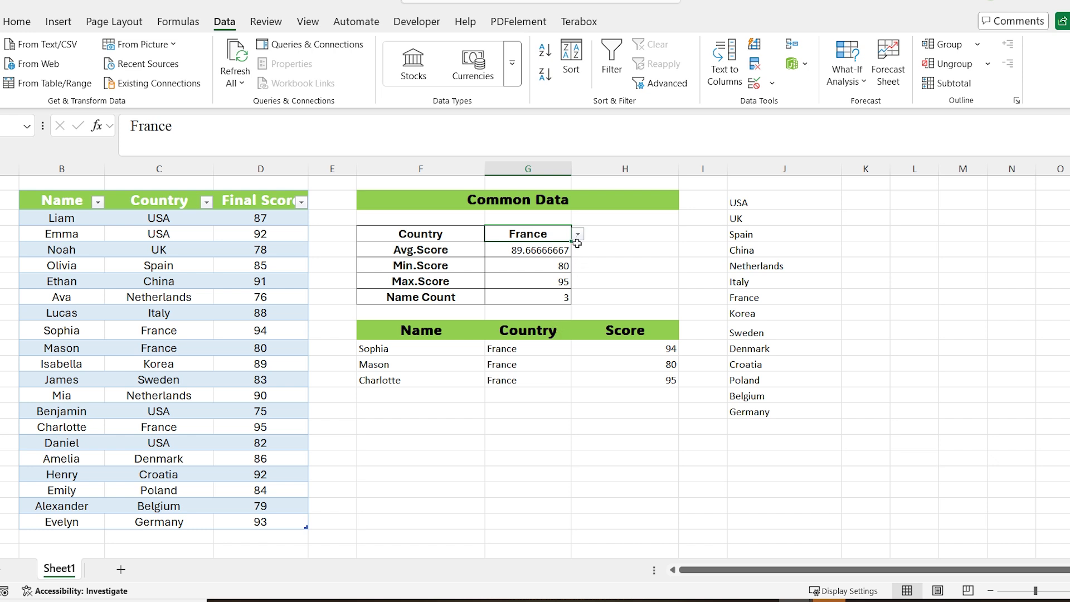
pyautogui.click(578, 235)
pyautogui.click(555, 347)
# - Replace the country in the last row of the scores table with Albania
pyautogui.click(176, 527)
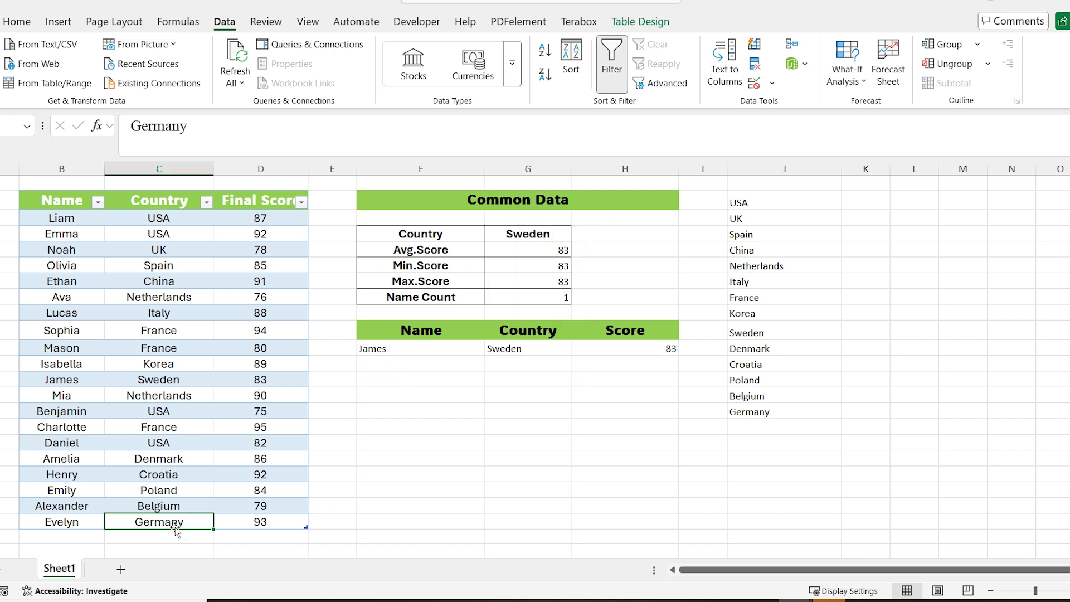
pyautogui.press('BackSpace')
pyautogui.write('Albania')
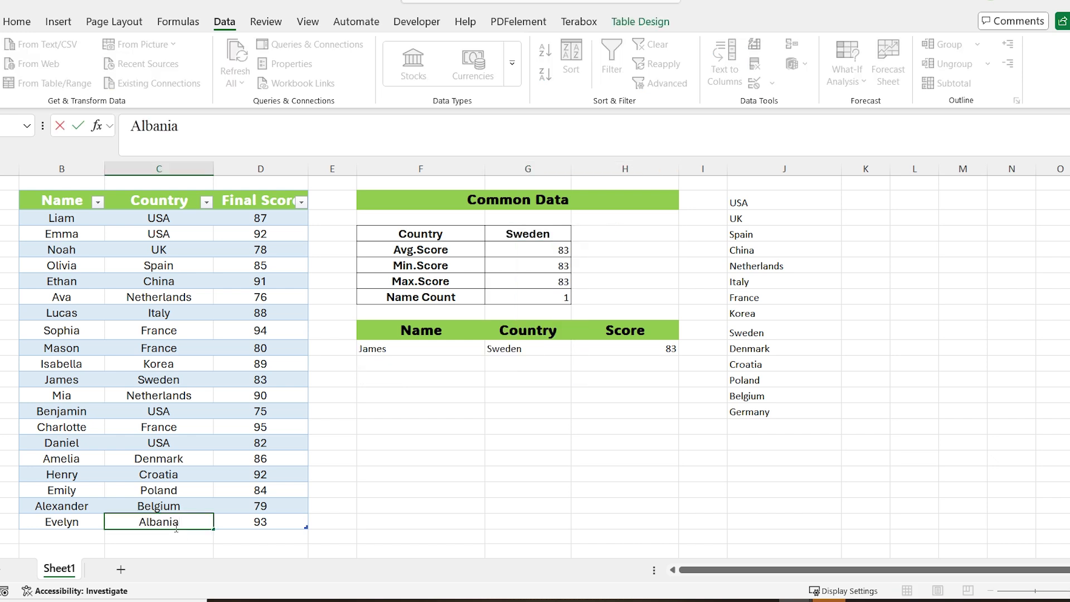
pyautogui.click(423, 480)
# - Check the end of the unique country list in column J and of the G4 dropdown for the Albania entry
pyautogui.click(760, 410)
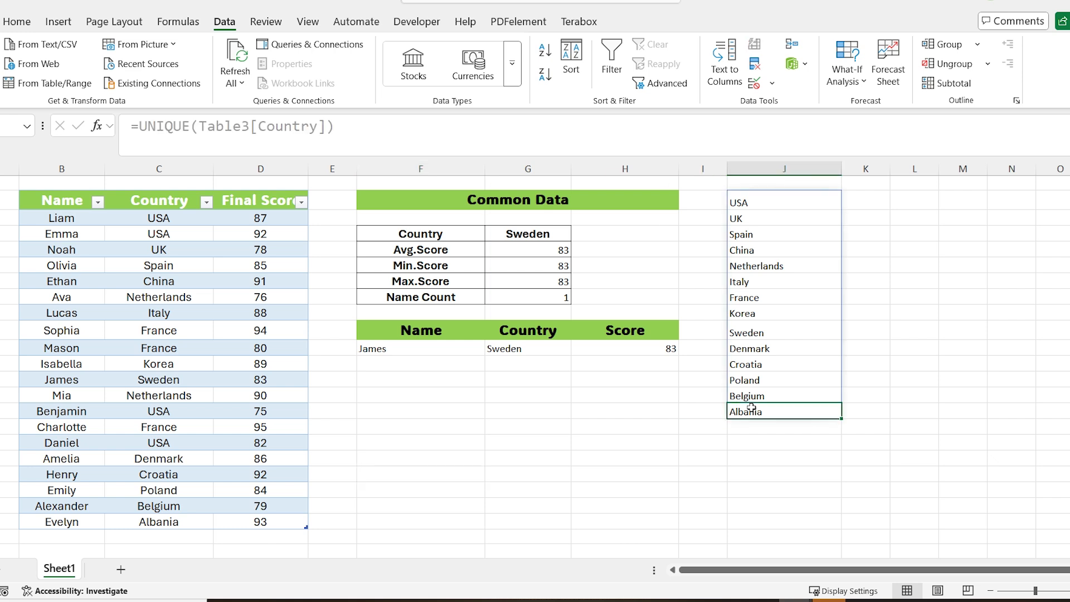
pyautogui.click(567, 229)
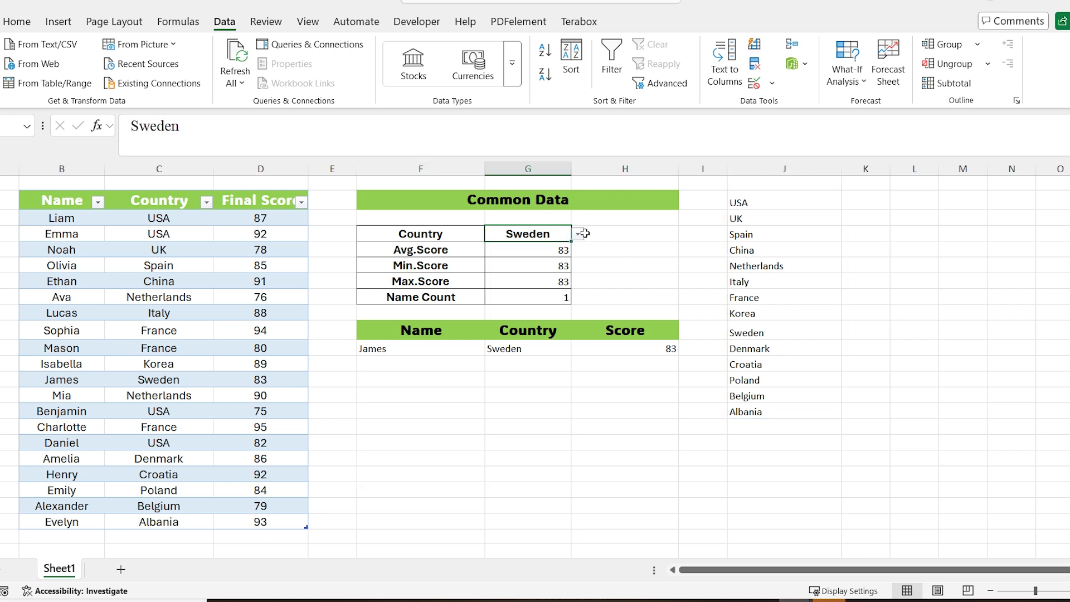
pyautogui.click(578, 235)
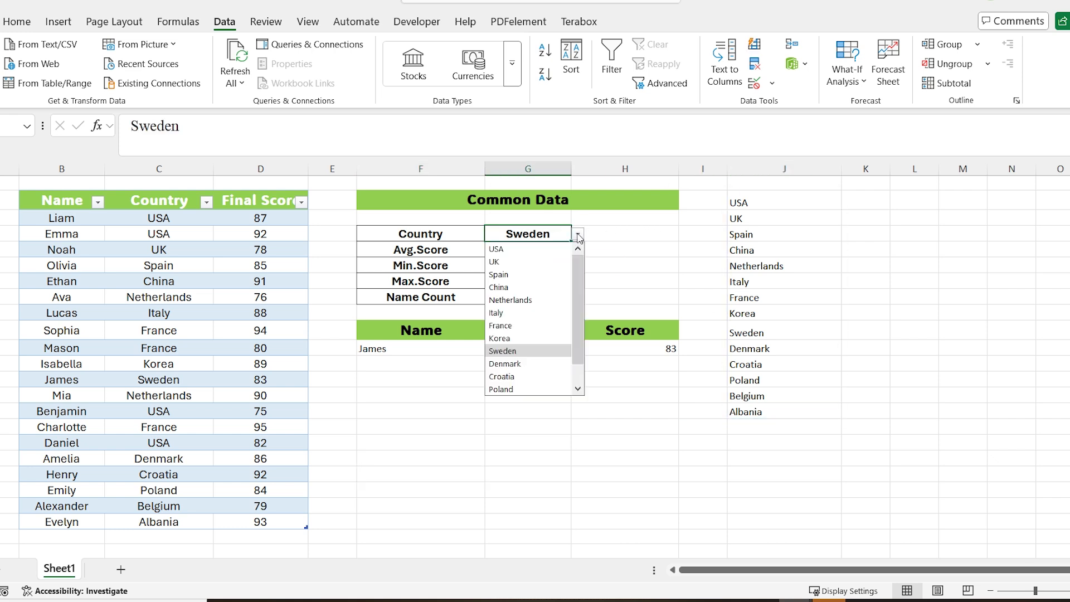
pyautogui.scroll(-2, 527, 335)
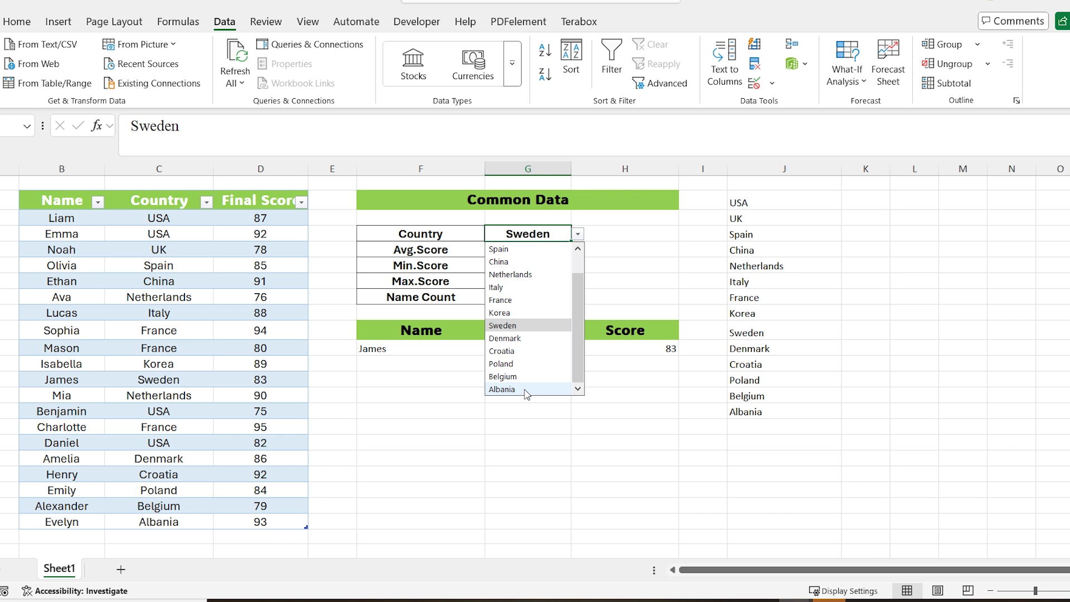
pyautogui.click(595, 601)
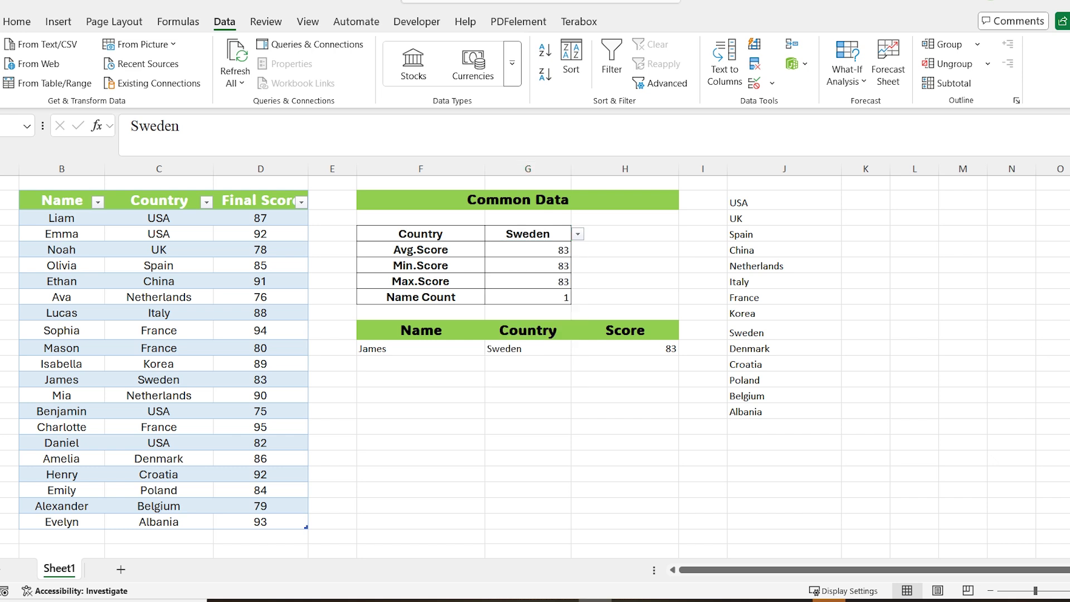